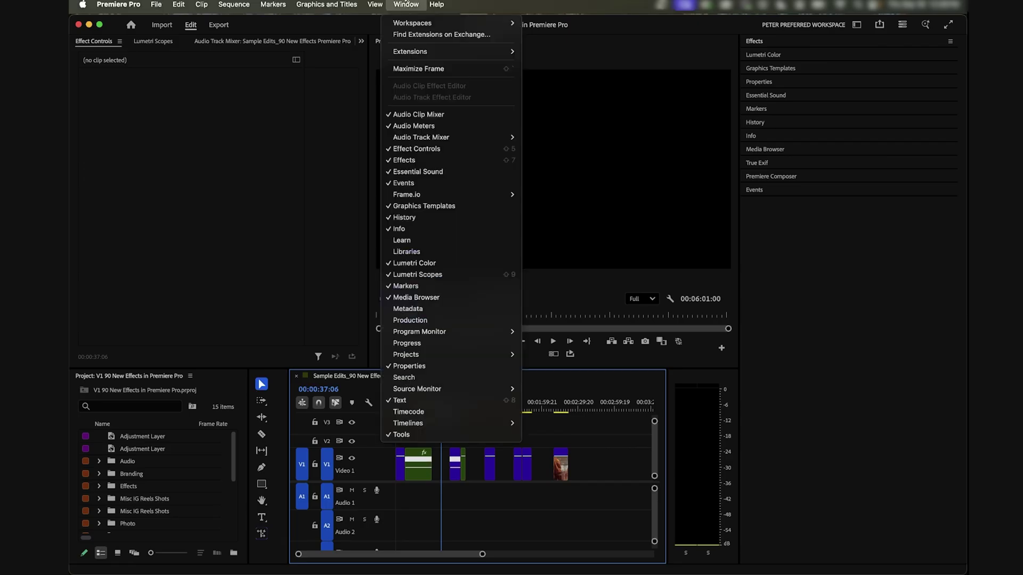
Open the Film Impact Dashboard from Window > Extensions and show its Lights & Blurs FX effects.
mouse_move(516, 53)
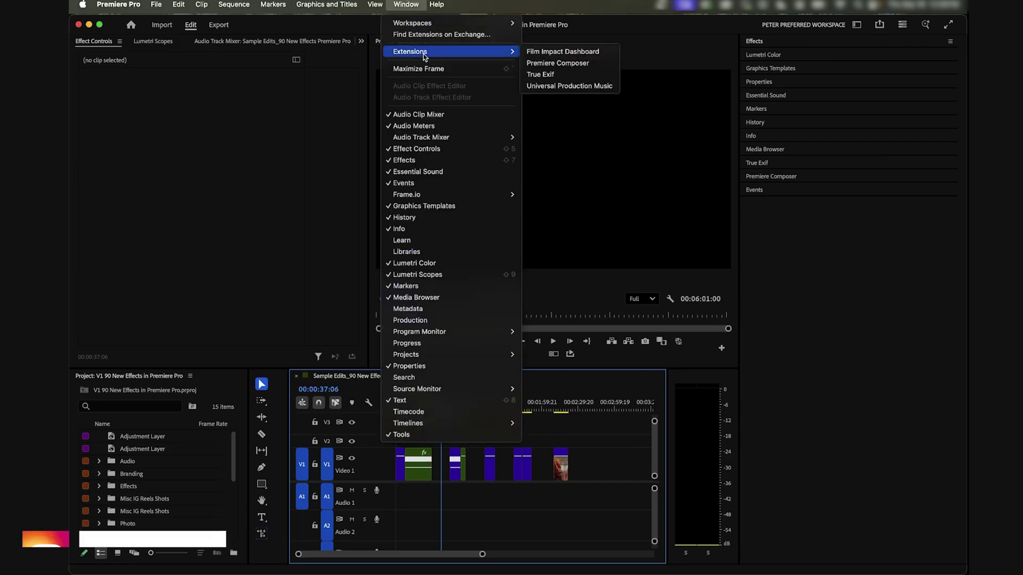
click(540, 54)
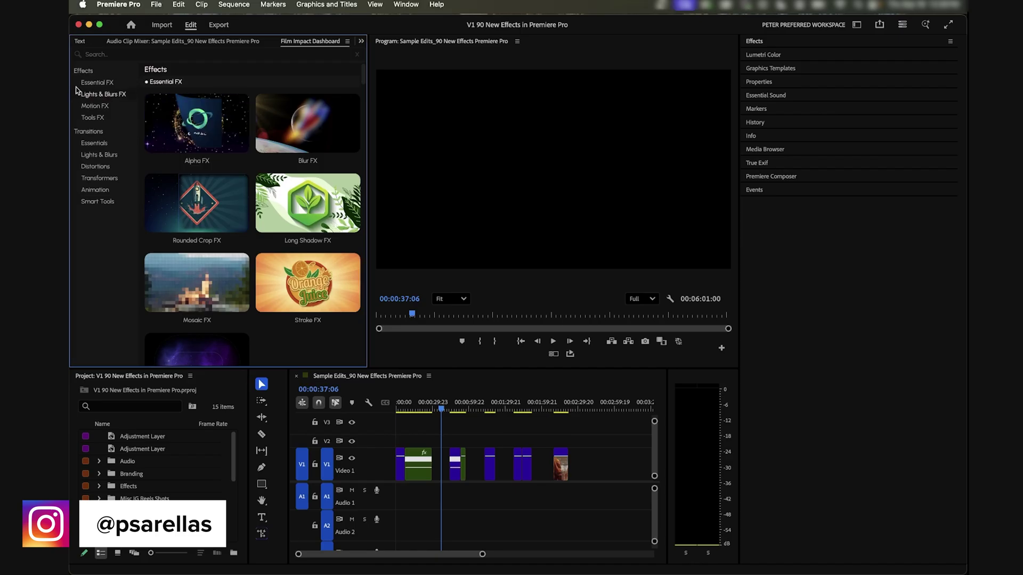
click(100, 94)
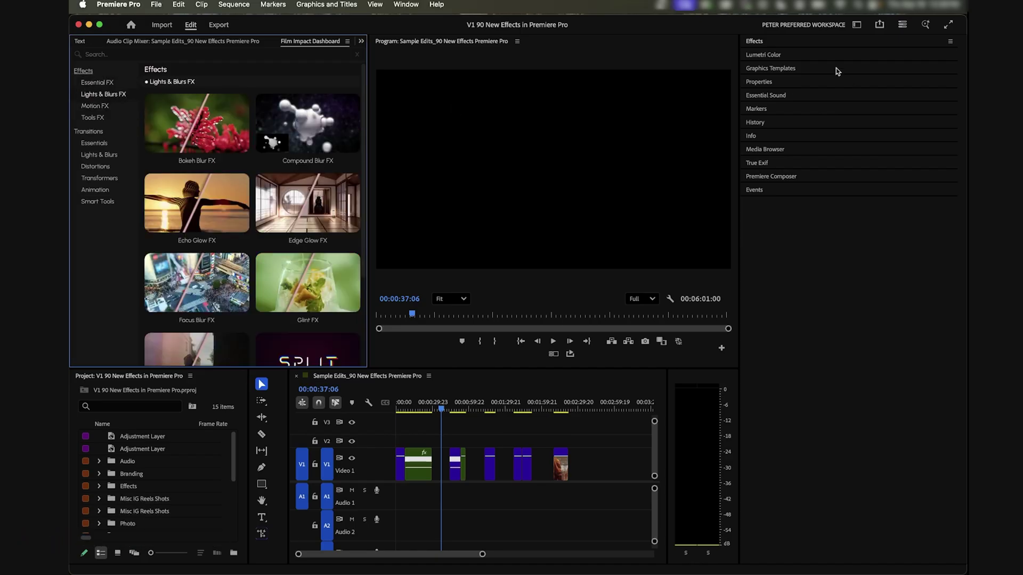
Expand the Effects panel's Video Effects folder, browse it, then collapse it again.
click(791, 43)
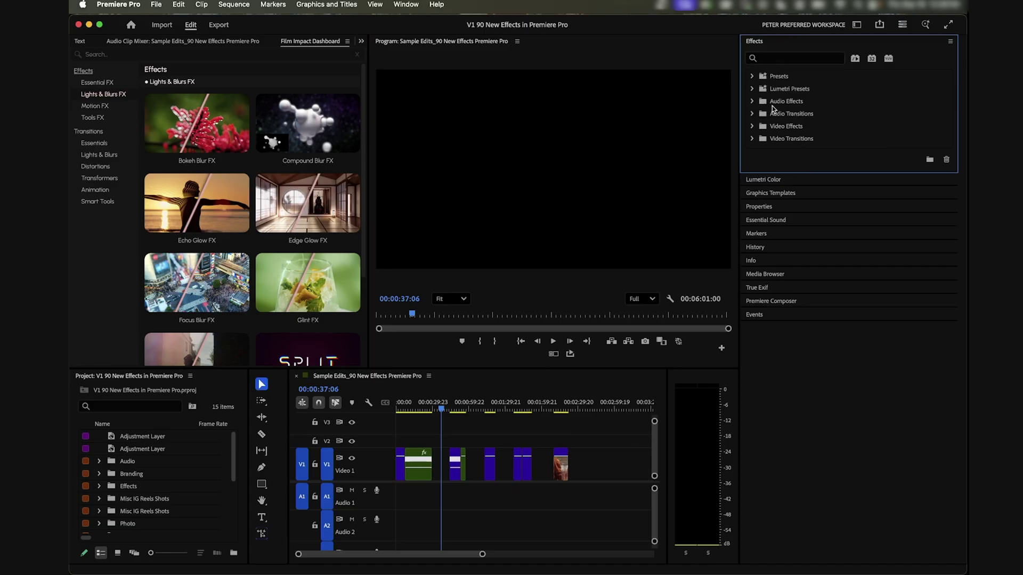
click(752, 127)
scroll(770, 135, down, 2)
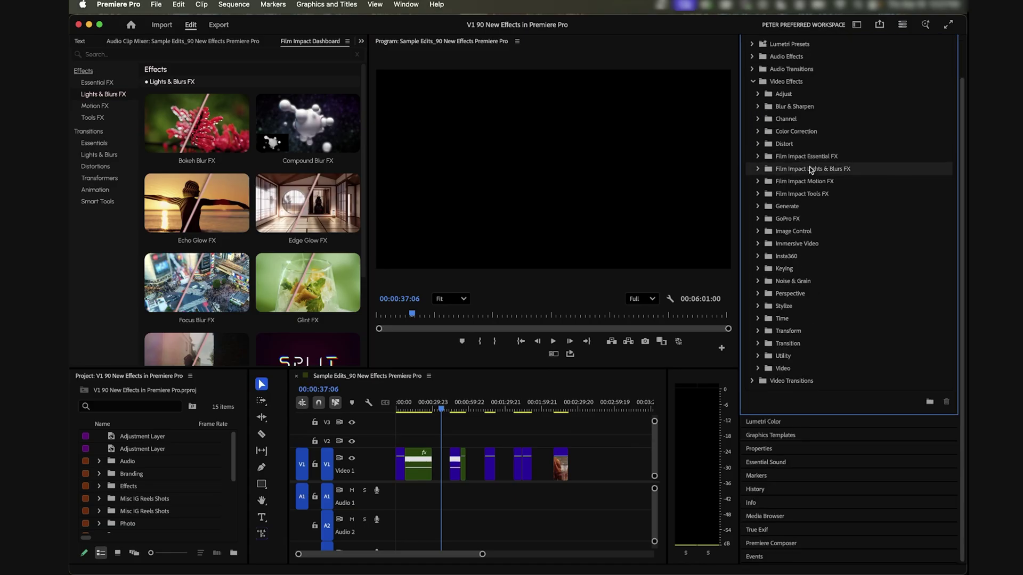
scroll(802, 184, up, 2)
click(752, 126)
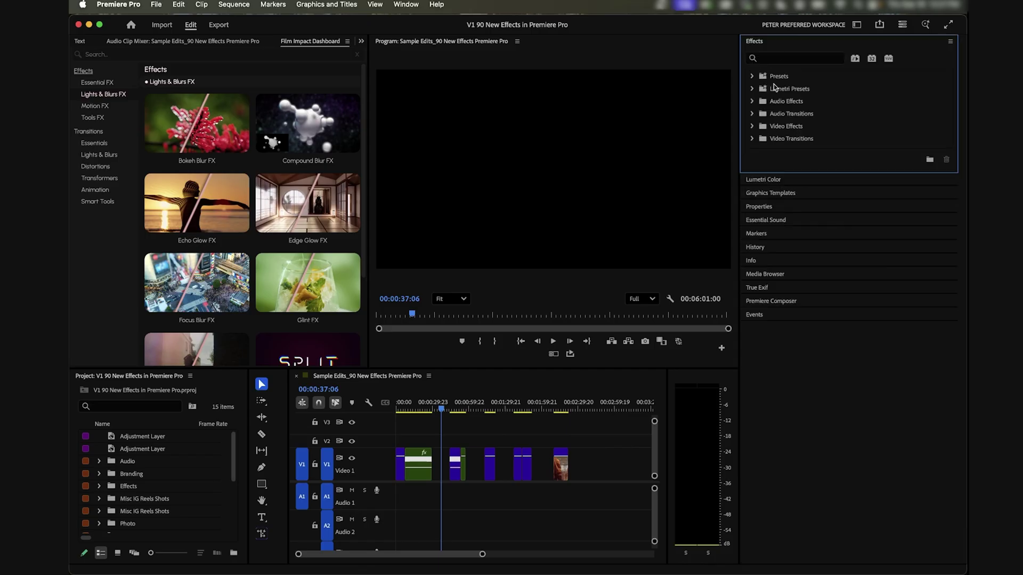
click(779, 43)
mouse_move(191, 185)
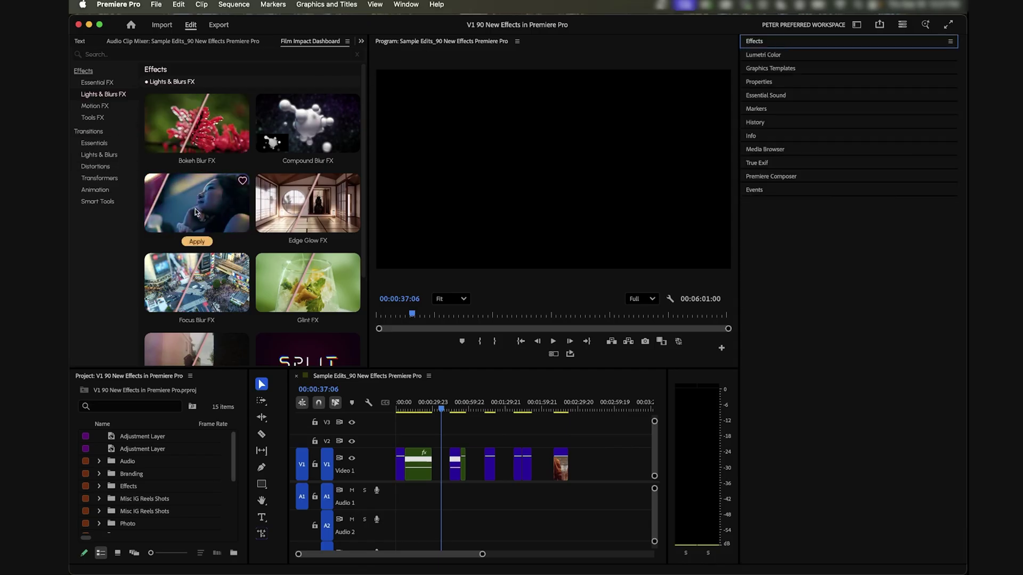
Show the Essential FX category and preview its effect tiles.
click(100, 83)
mouse_move(202, 202)
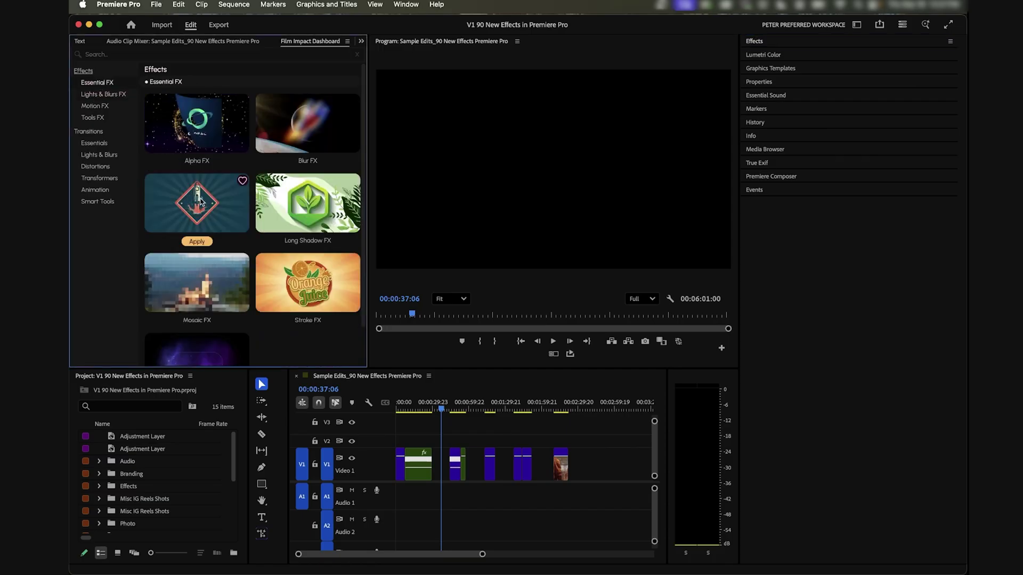
mouse_move(313, 305)
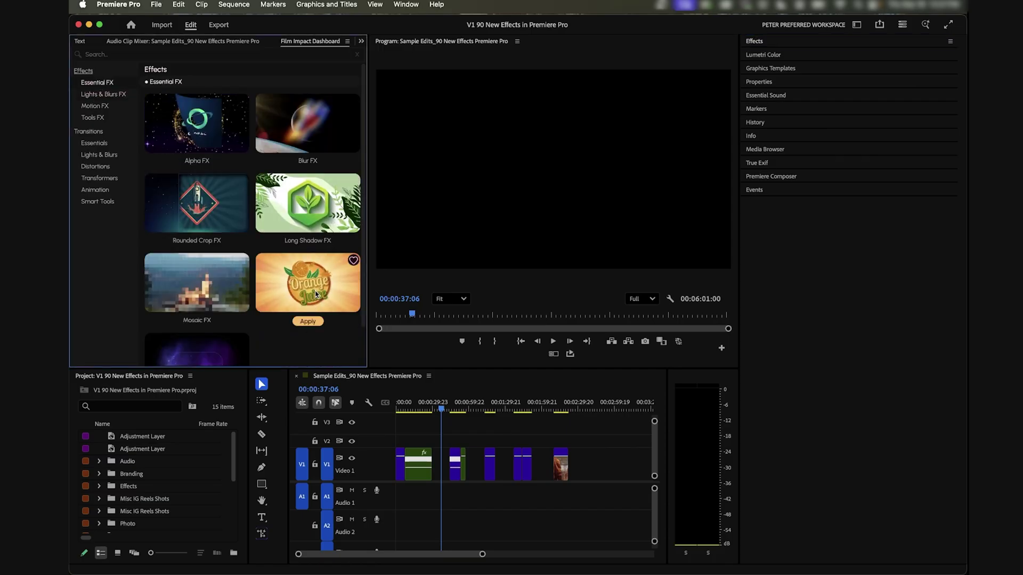
mouse_move(316, 122)
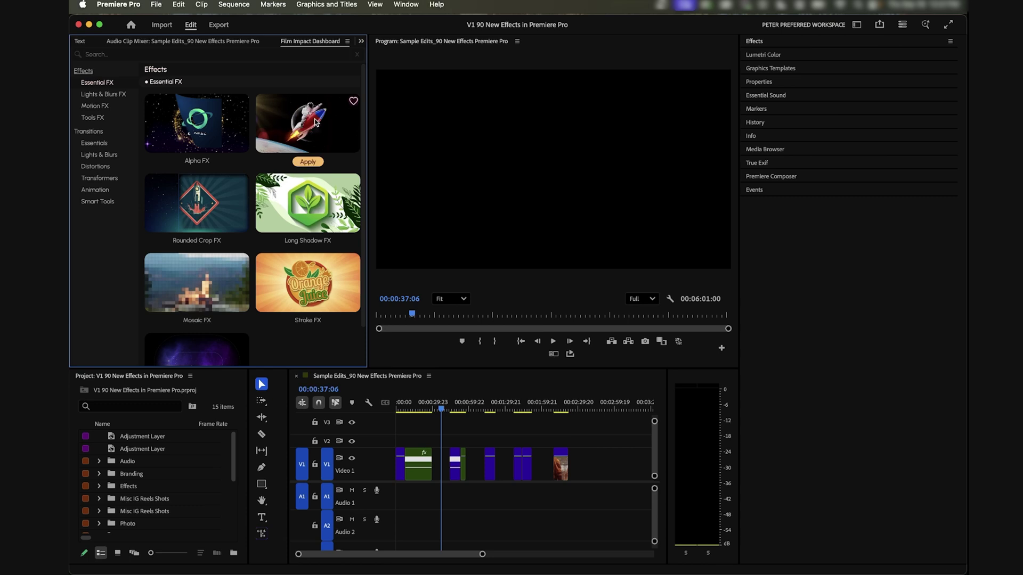
scroll(314, 133, down, 2)
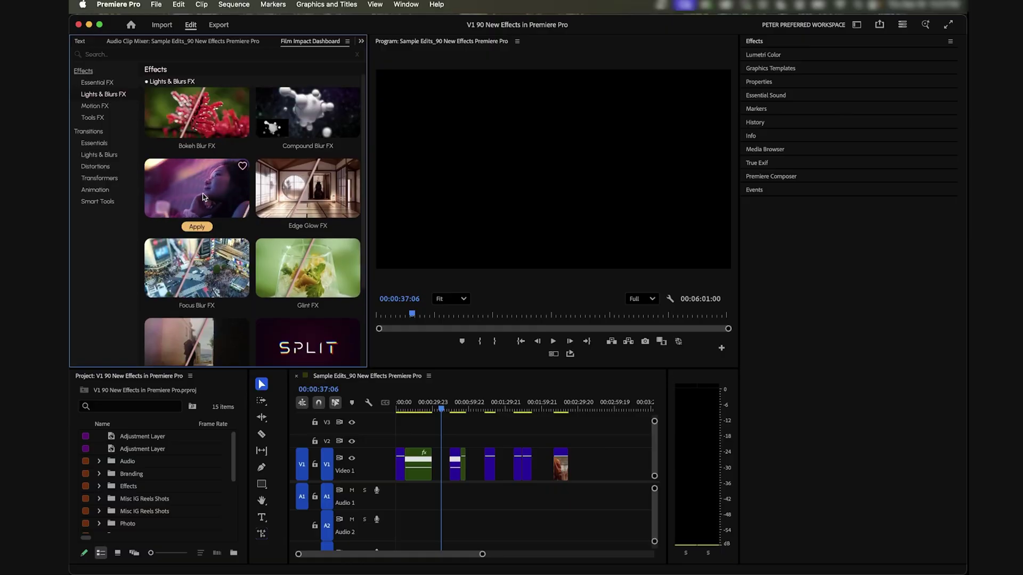
mouse_move(208, 285)
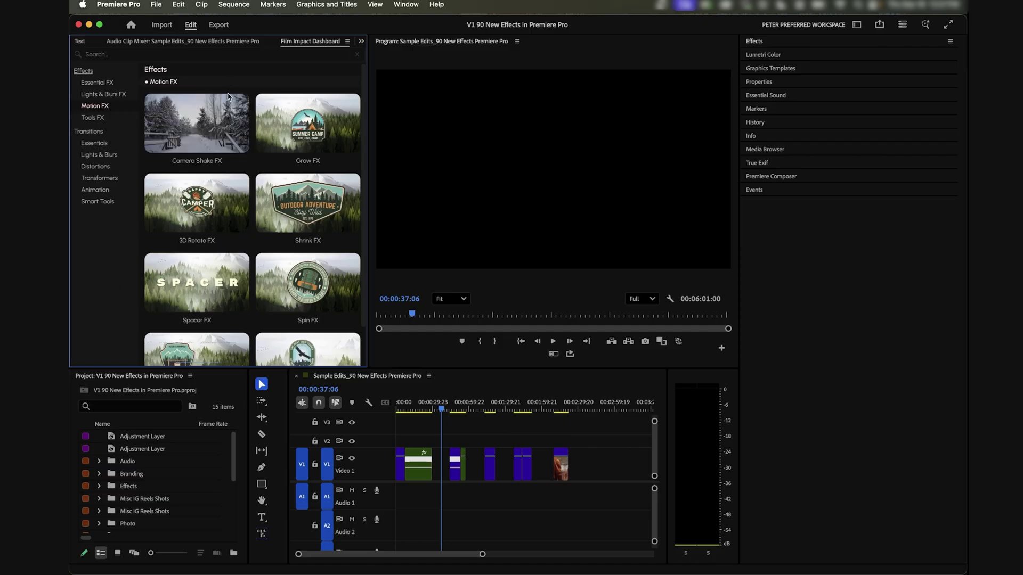
scroll(255, 215, down, 1)
mouse_move(313, 343)
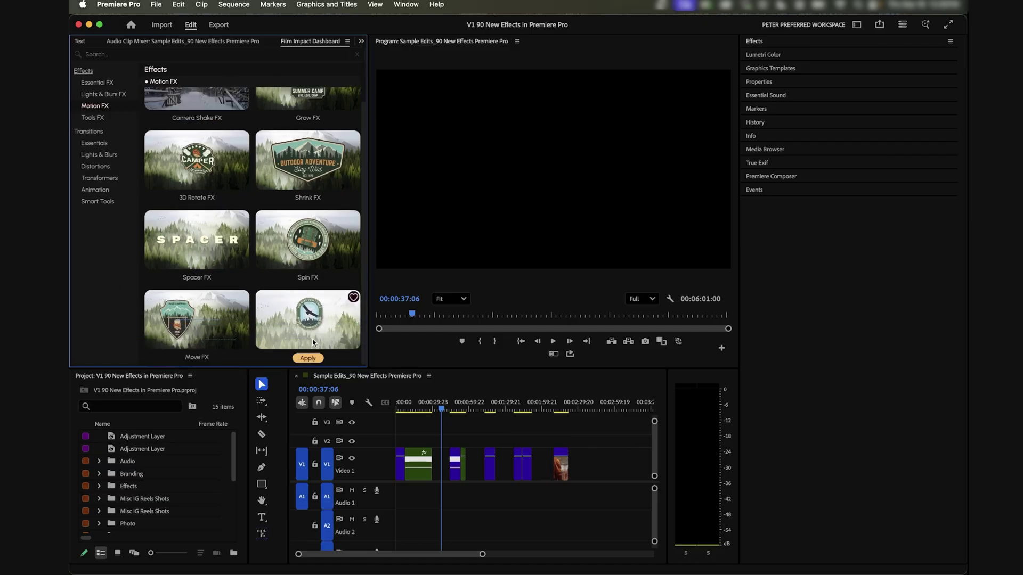
mouse_move(297, 262)
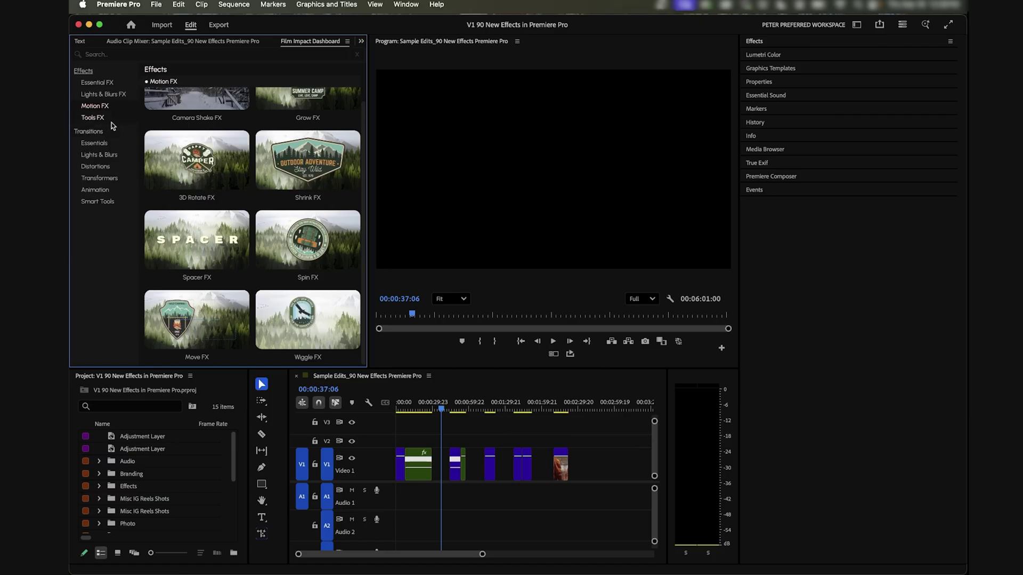
Show Tools FX, then the Essentials transitions, previewing tiles like Blur Dissolve and Chaos.
click(92, 118)
mouse_move(279, 147)
click(94, 142)
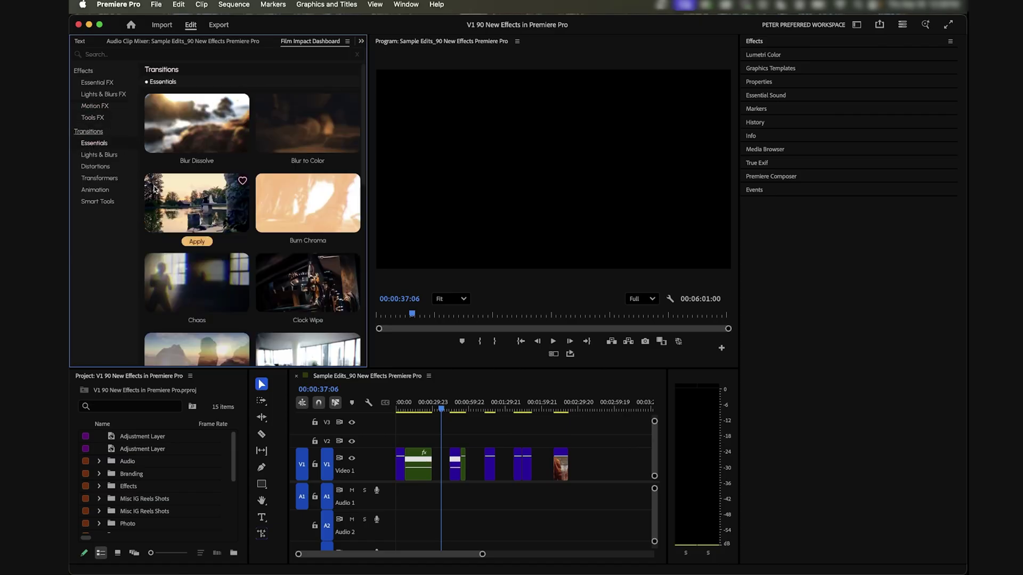
mouse_move(197, 142)
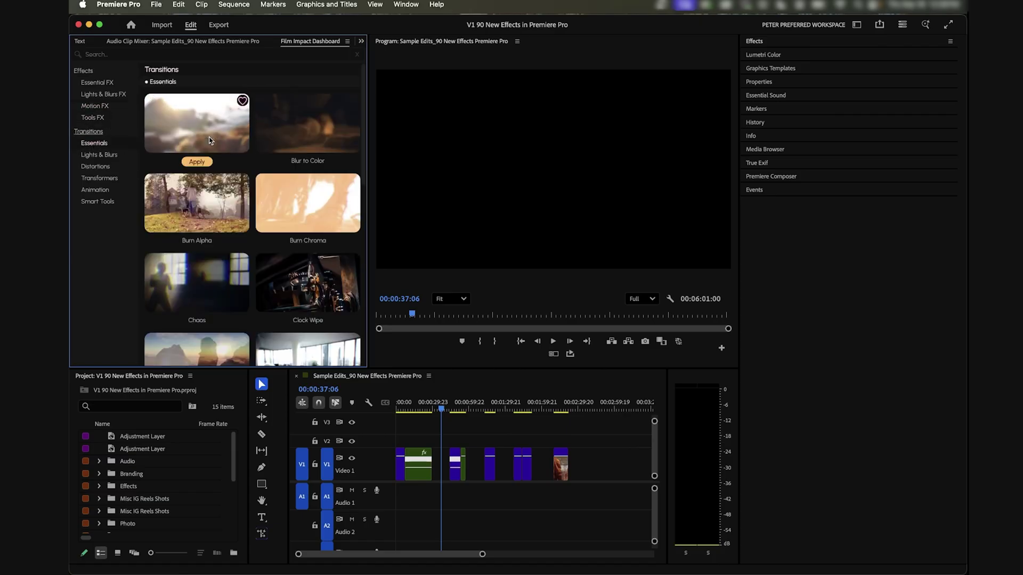
mouse_move(200, 292)
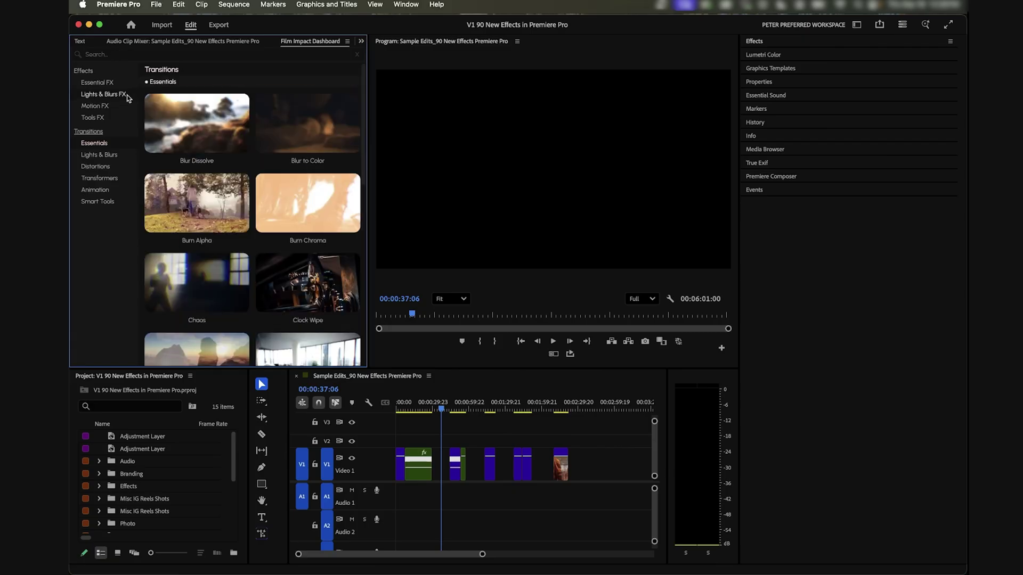
Move the playhead to the sequence start and zoom the timeline in on the opening clips.
click(97, 82)
click(449, 422)
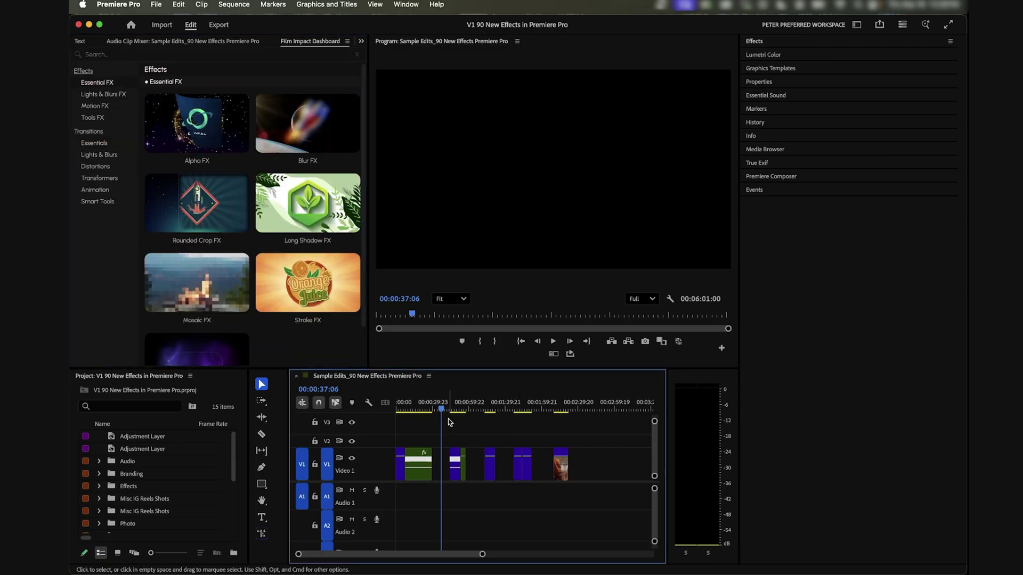
key(minus)
key(Home)
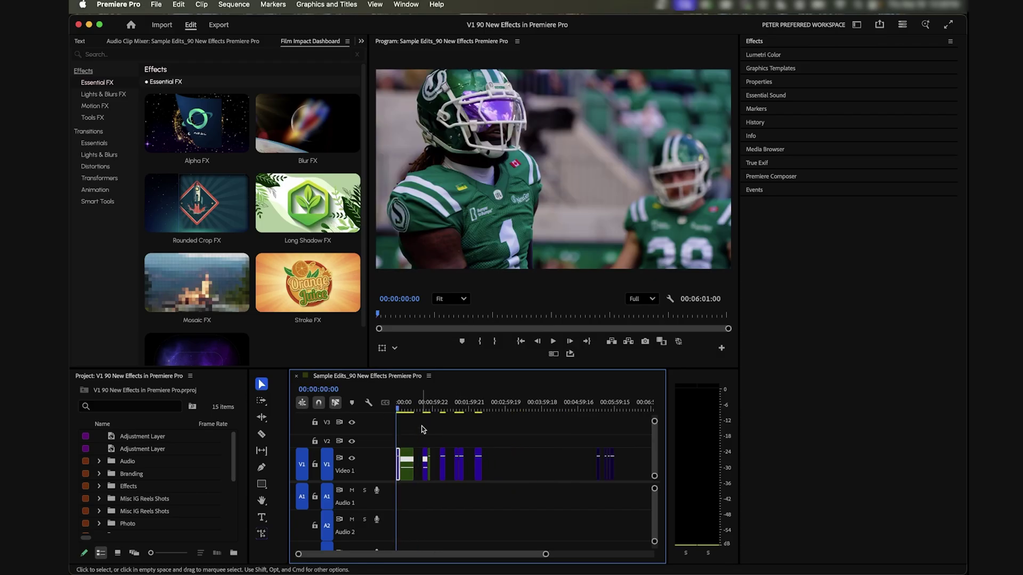
key(equal)
key(equal)
scroll(269, 308, down, 2)
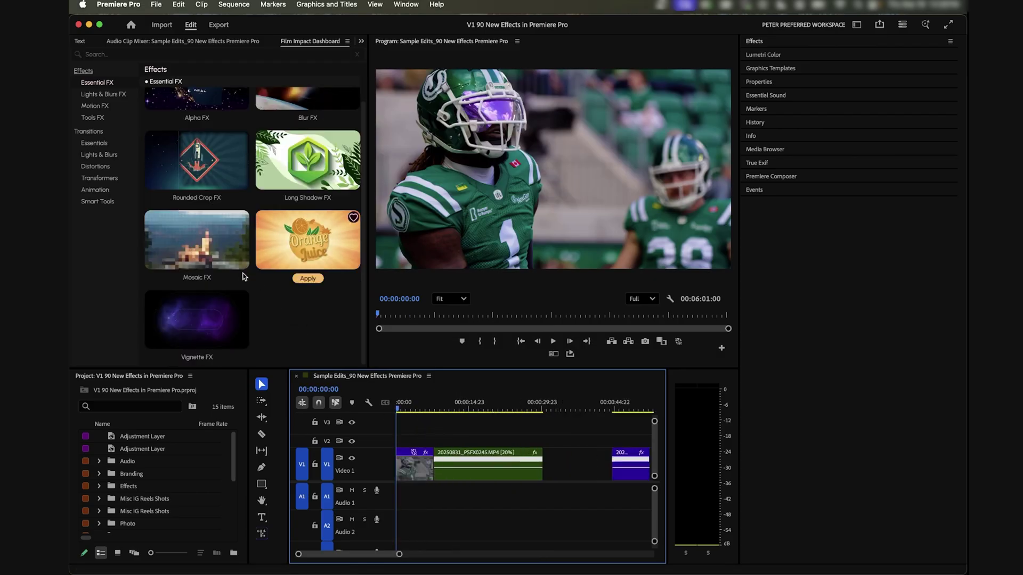
Select the first V1 clip and apply Focus Blur FX from Lights & Blurs FX.
click(103, 94)
scroll(197, 136, up, 1)
mouse_move(197, 135)
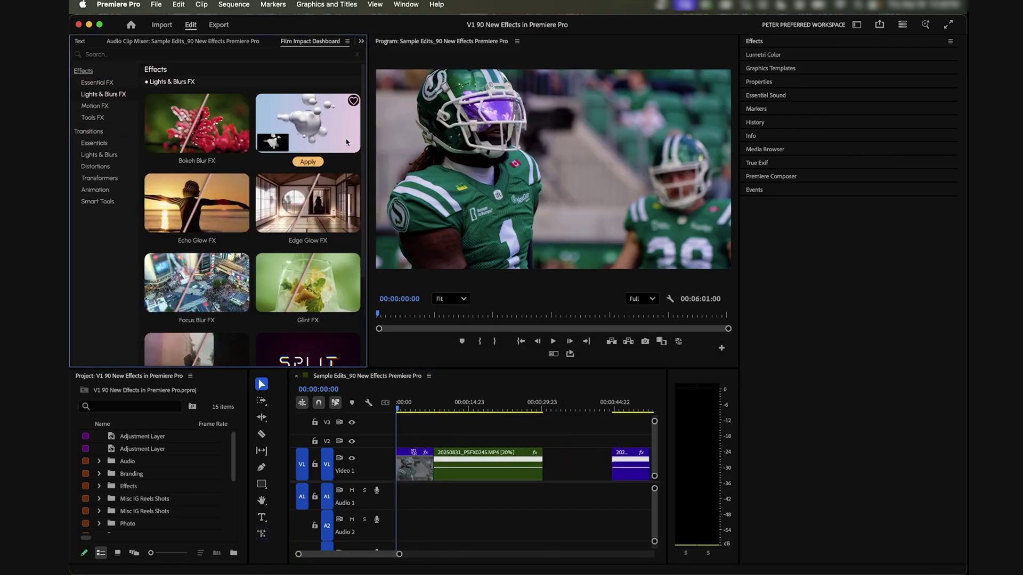
click(418, 432)
click(207, 308)
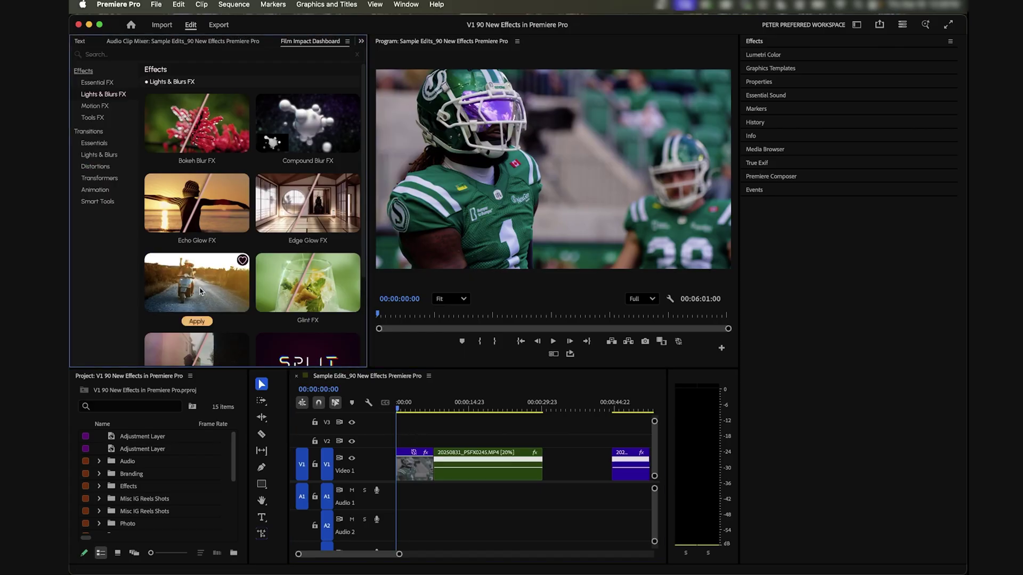
click(418, 461)
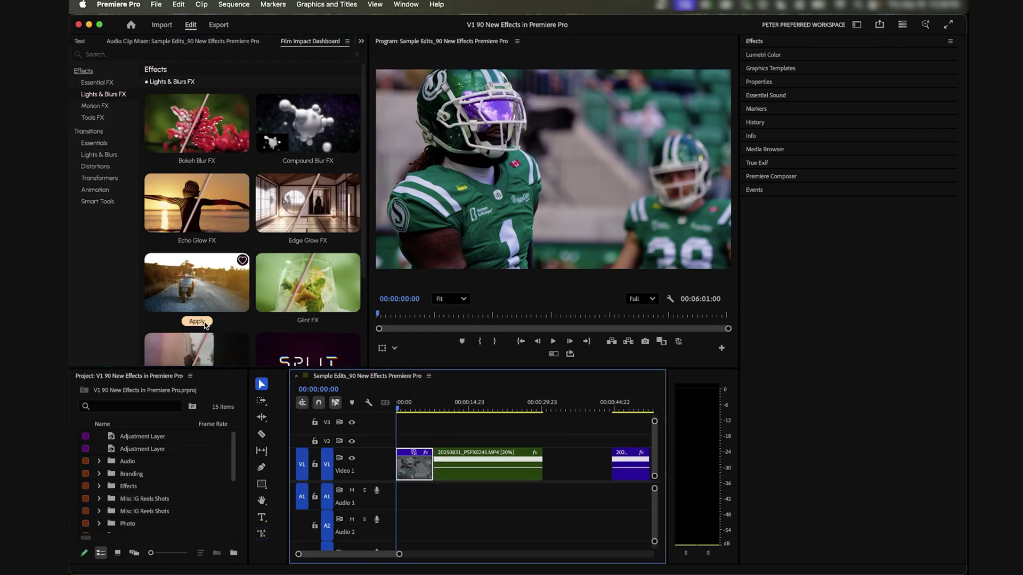
click(202, 321)
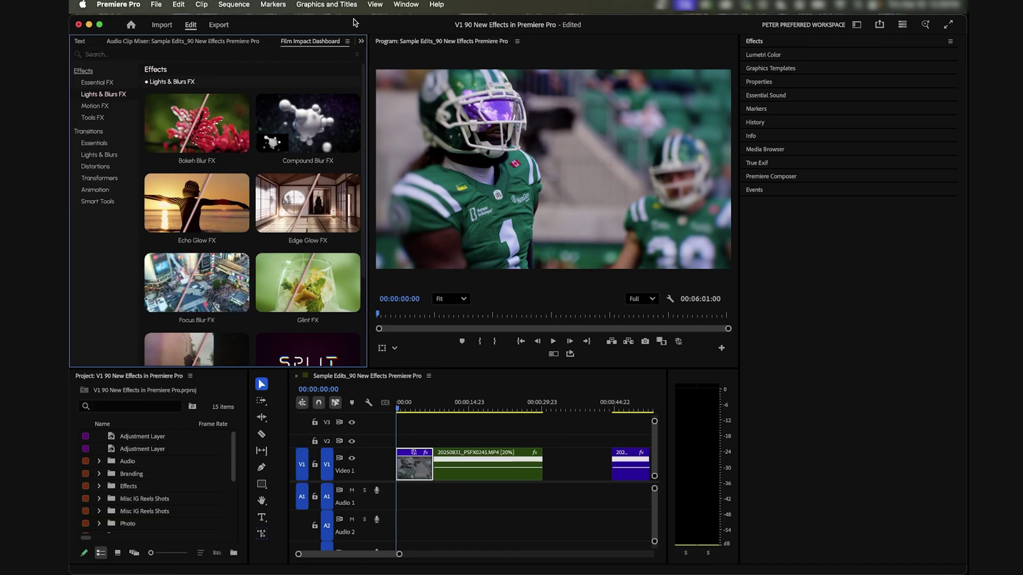
In Effect Controls, reroll the Focus Blur FX settings repeatedly with Surprise Me!
click(361, 41)
click(384, 50)
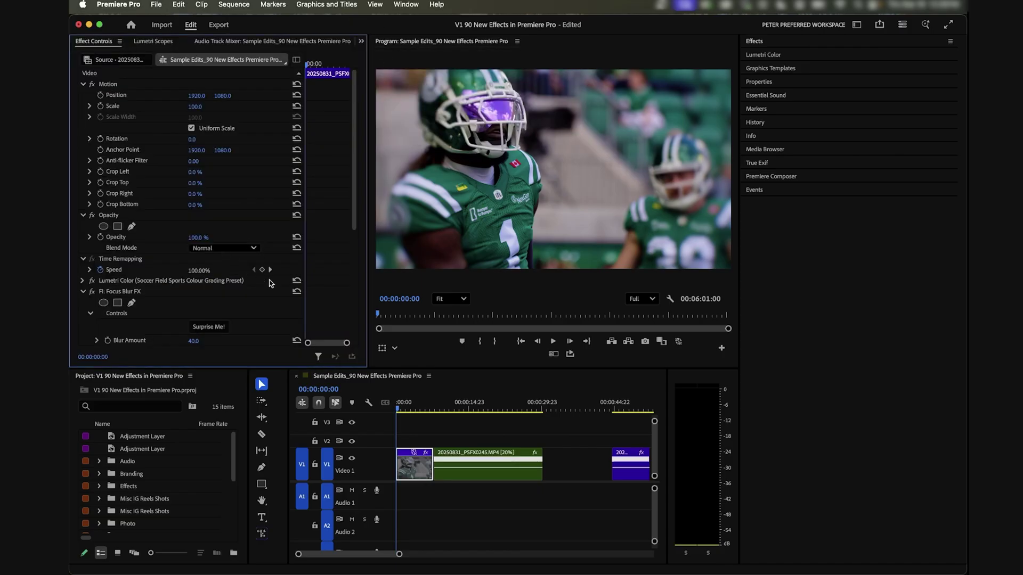
scroll(269, 283, down, 5)
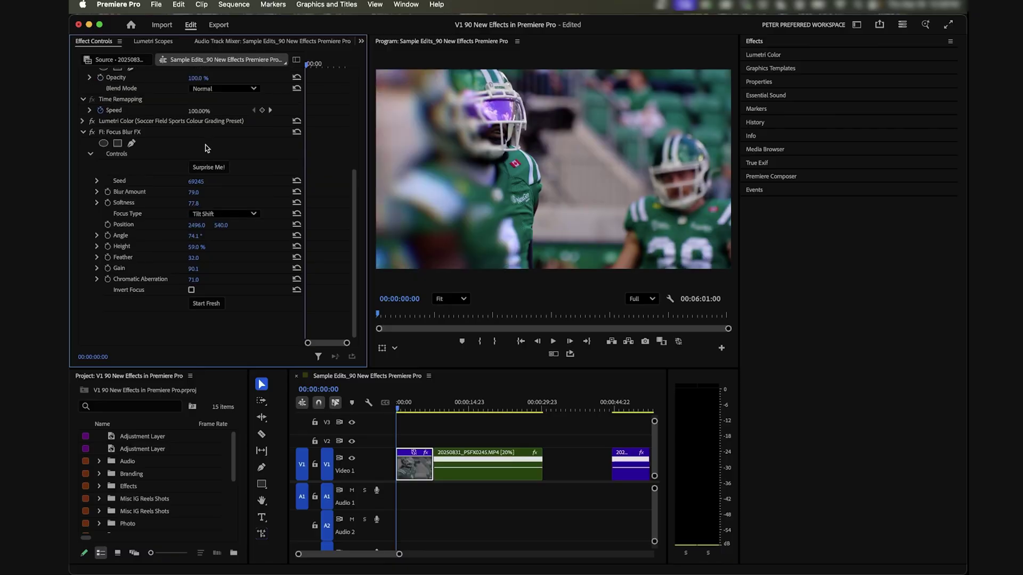
click(206, 166)
click(204, 170)
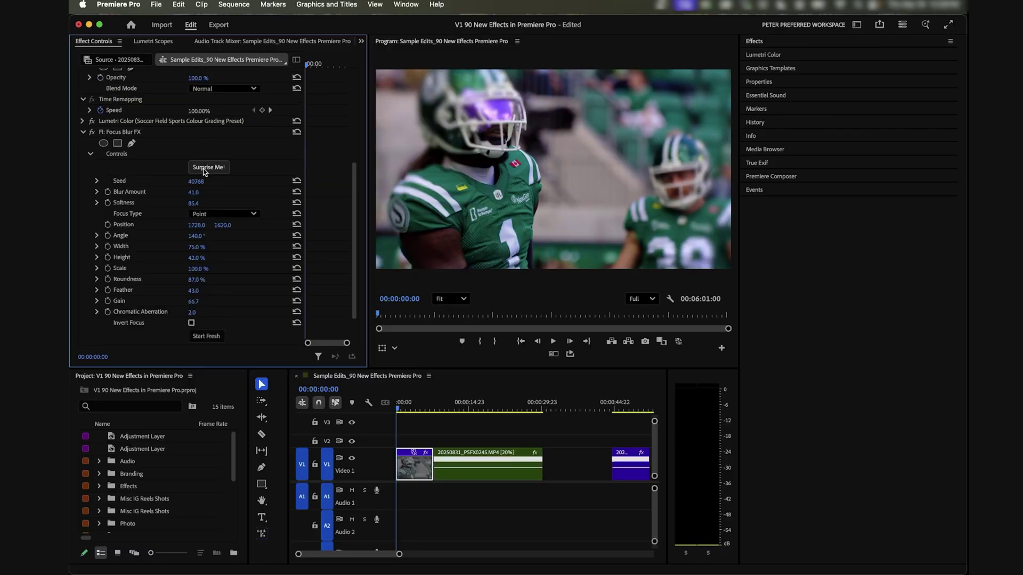
click(203, 168)
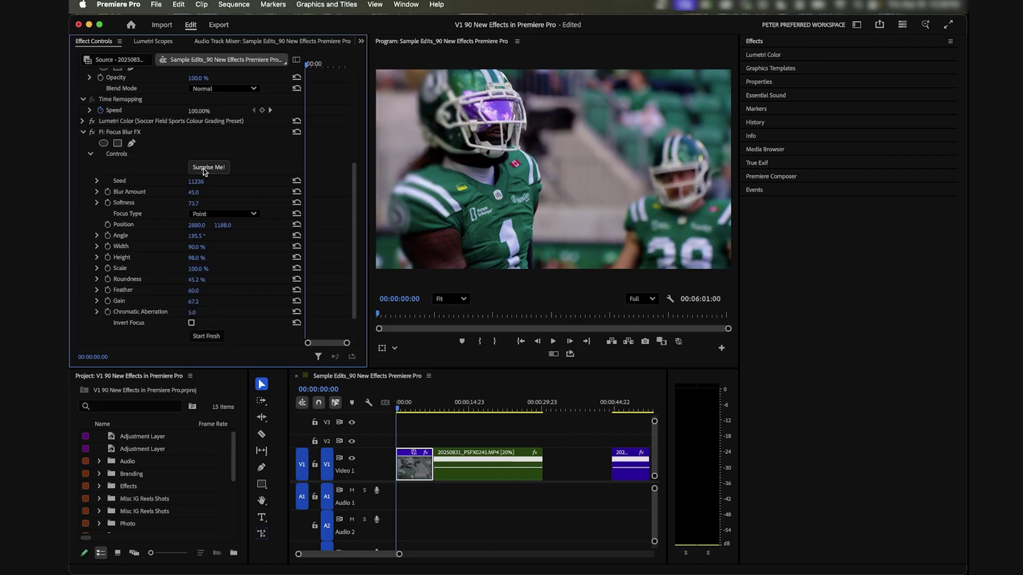
click(205, 168)
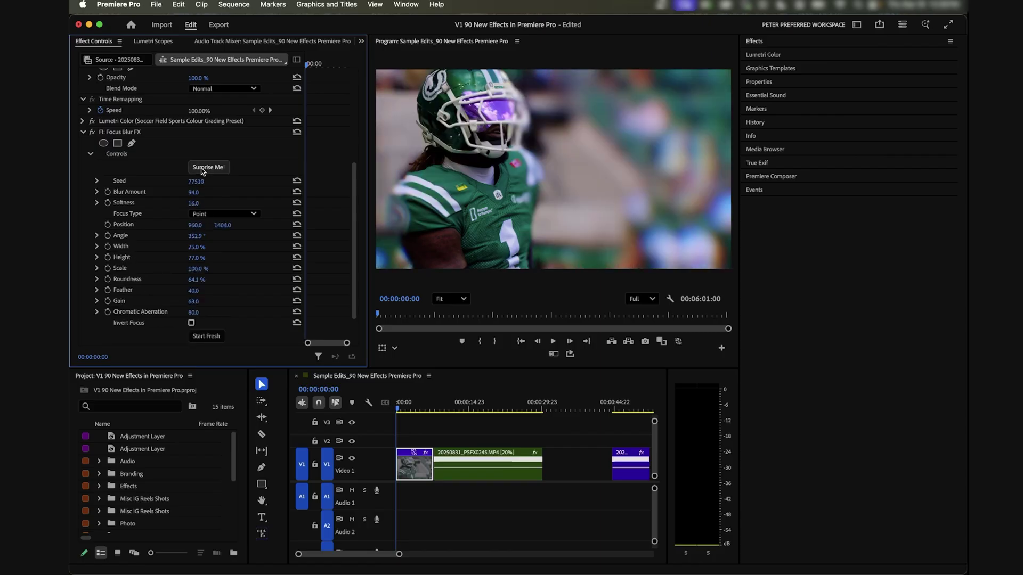
Shift the Focus Blur position X to 1030 and play the clip to preview.
scroll(171, 246, down, 2)
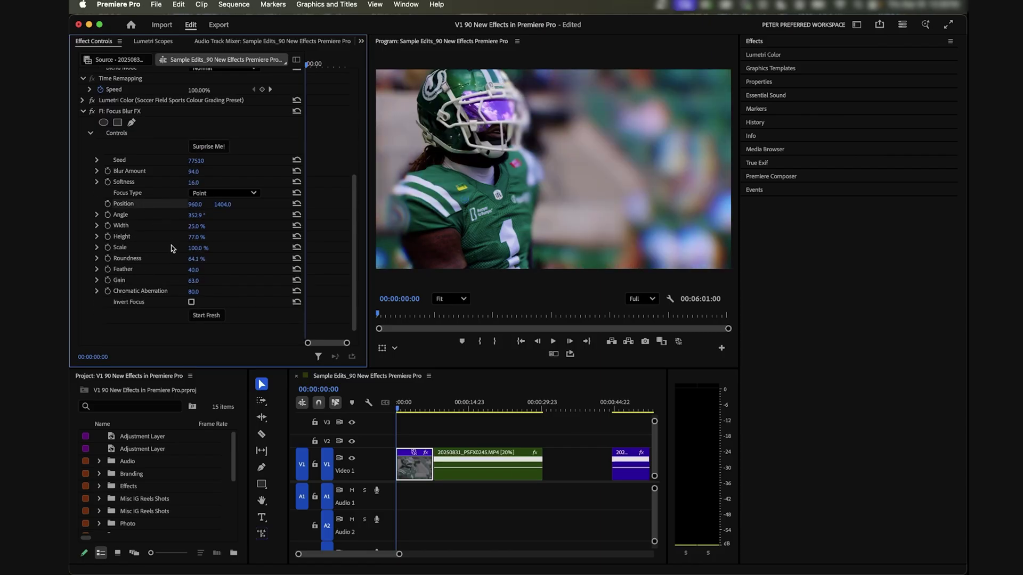
scroll(197, 208, down, 1)
drag(196, 194, 250, 193)
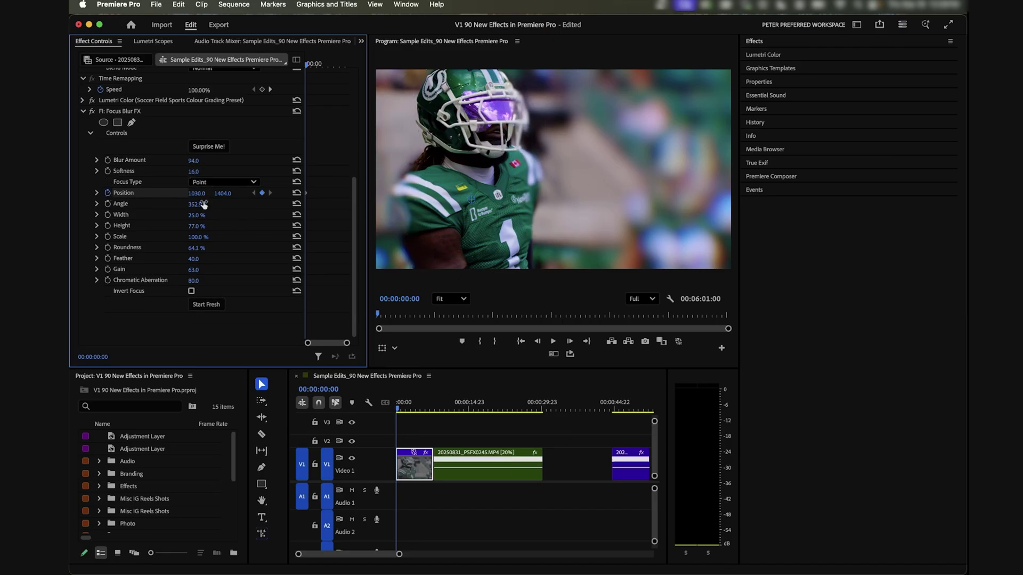
click(400, 412)
key(space)
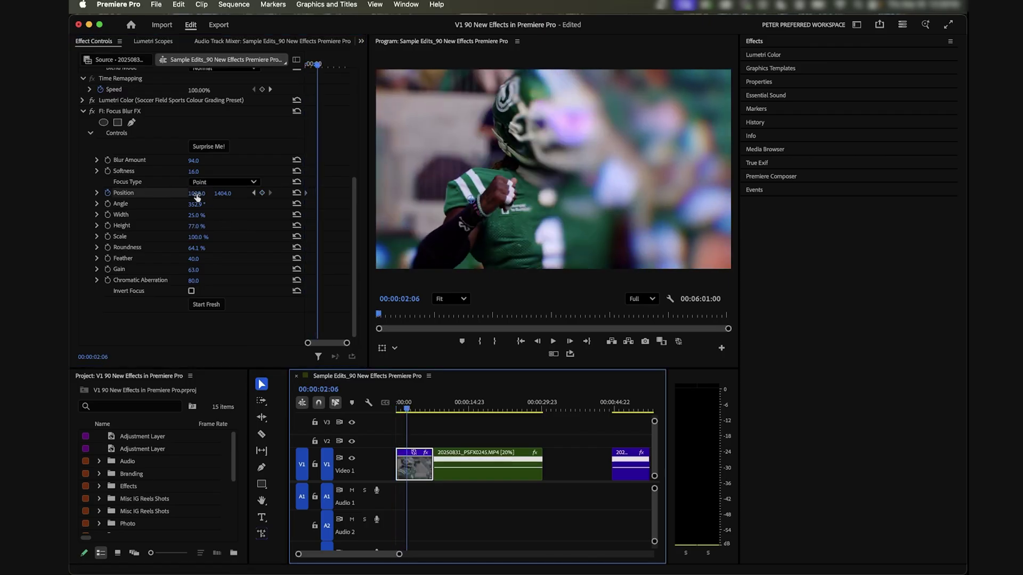
Keyframe the Focus Blur position and angle at 2:06 and 6:08 to follow the player.
mouse_move(197, 193)
mouse_down()
mouse_move(250, 194)
mouse_move(203, 204)
mouse_up()
click(107, 204)
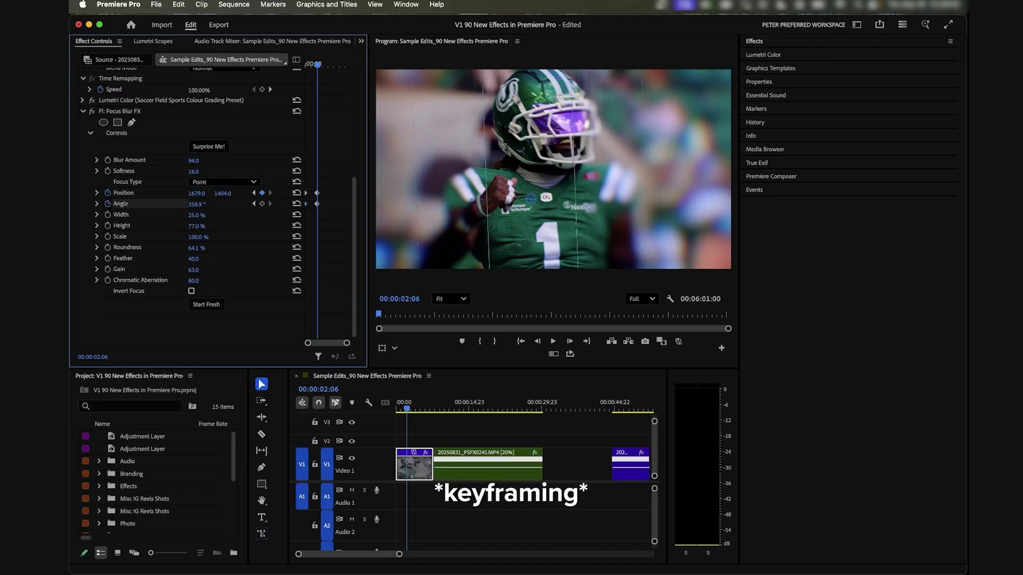
click(426, 409)
drag(531, 198, 562, 195)
drag(195, 204, 187, 204)
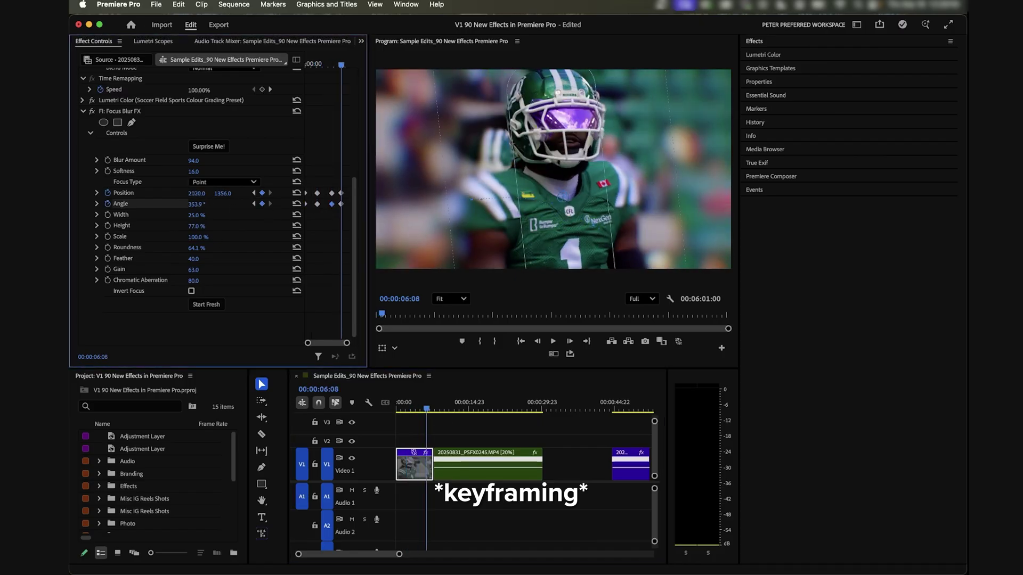
key(Home)
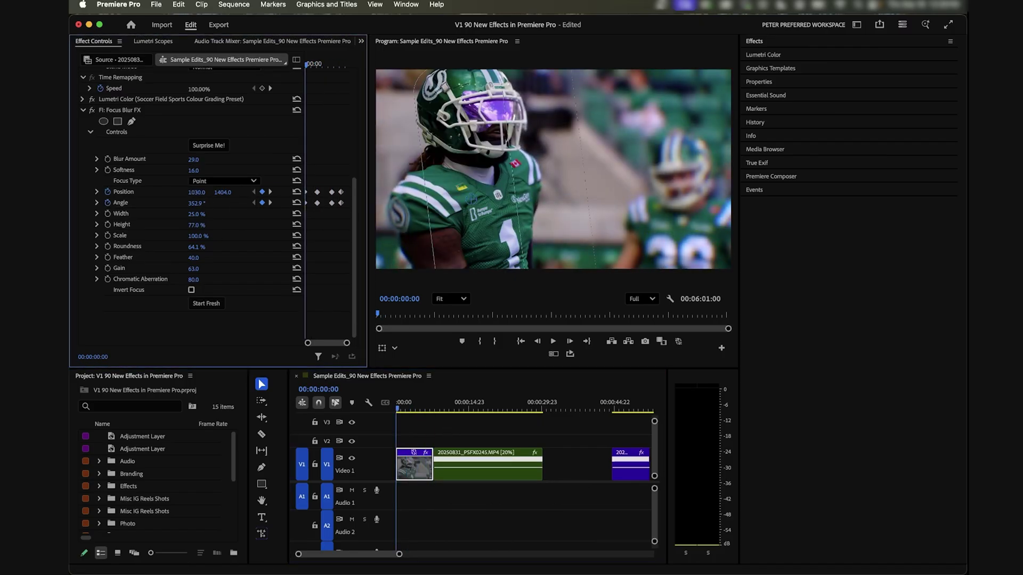
Raise Blur Amount, play the sequence, then switch Focus Blur FX off to compare.
drag(192, 159, 204, 160)
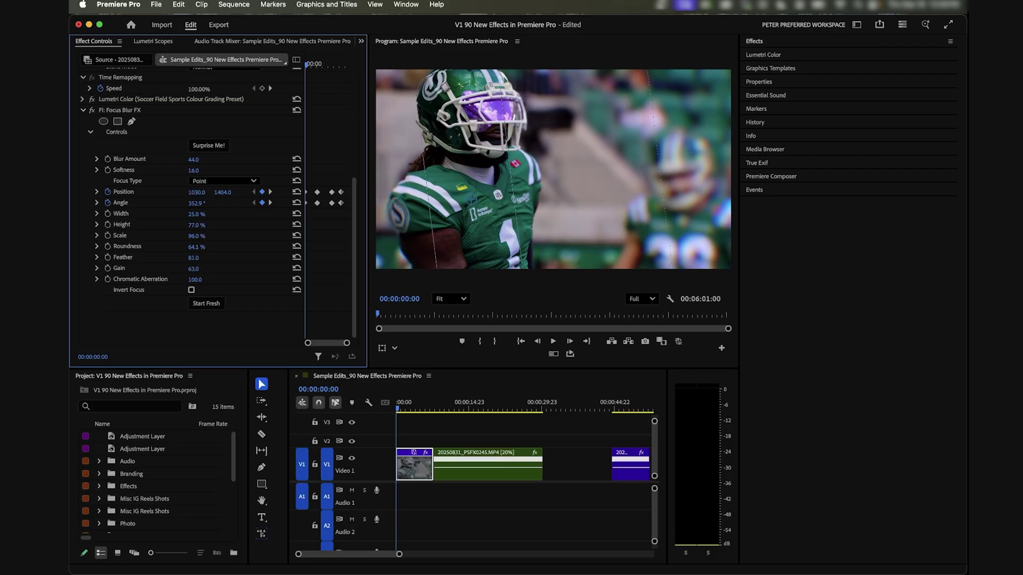
click(437, 442)
key(space)
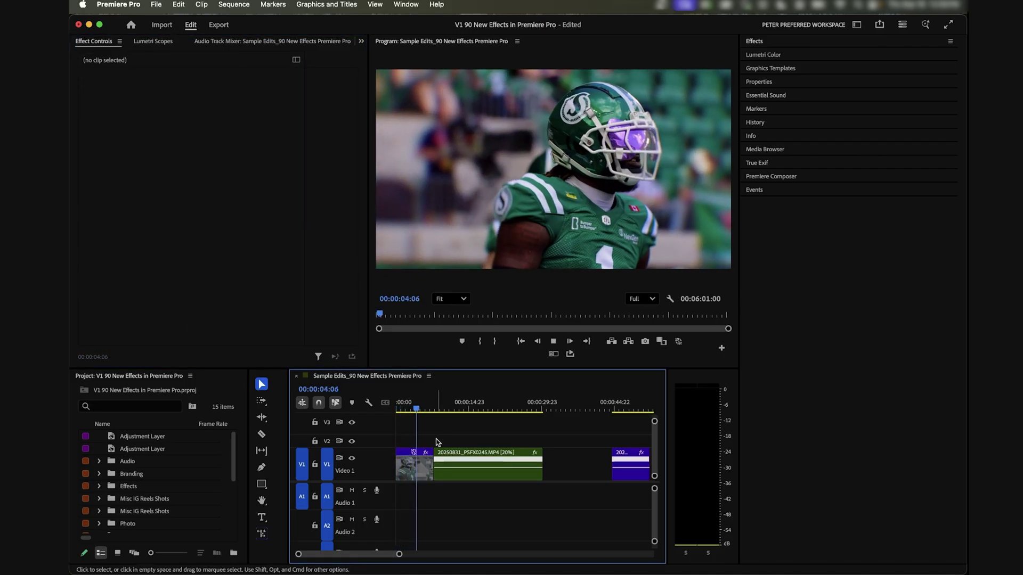
click(429, 450)
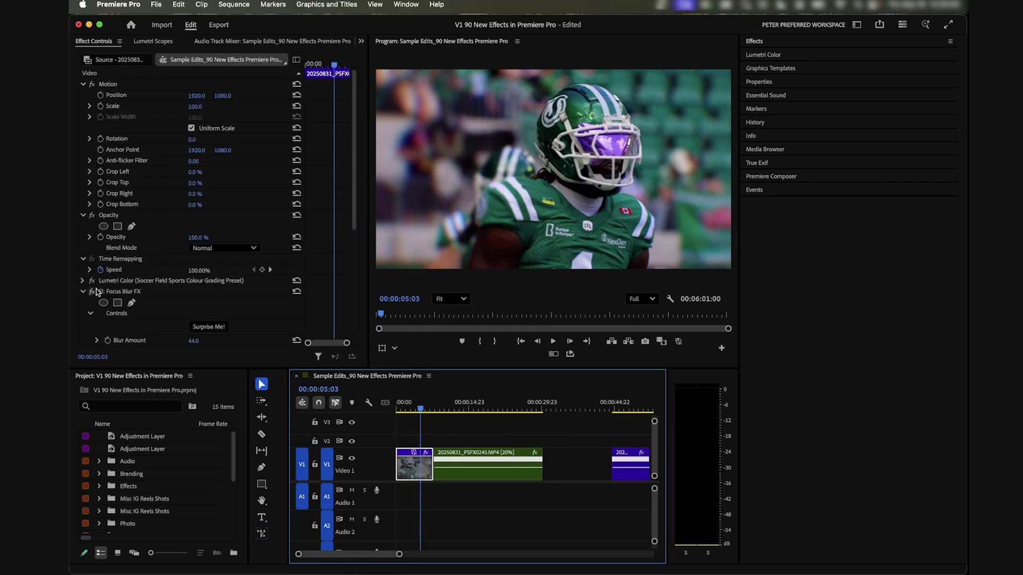
click(92, 291)
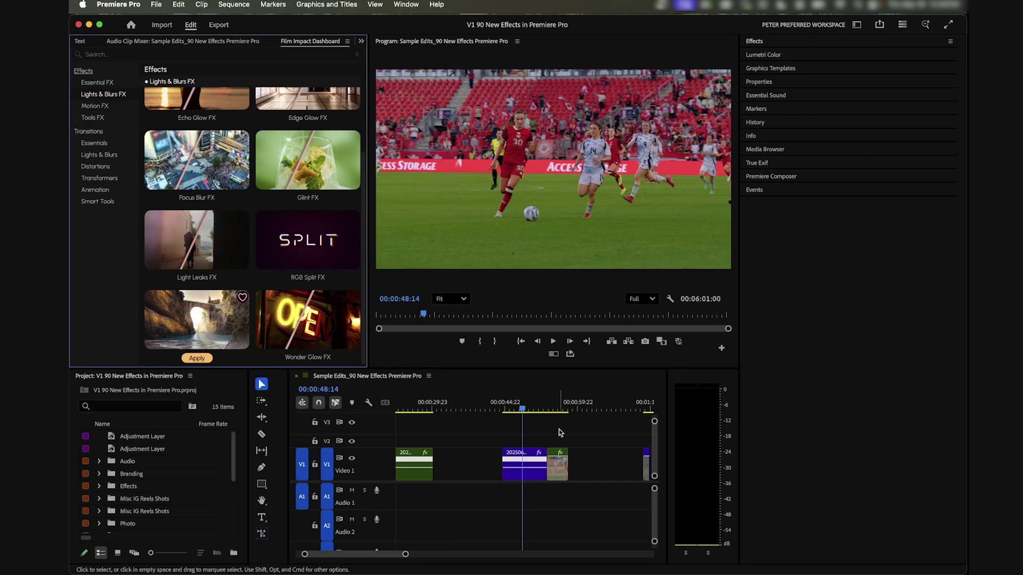
Apply Volumetric Rays FX to the soccer clip and show its Intensity 60% and Additive settings.
click(524, 465)
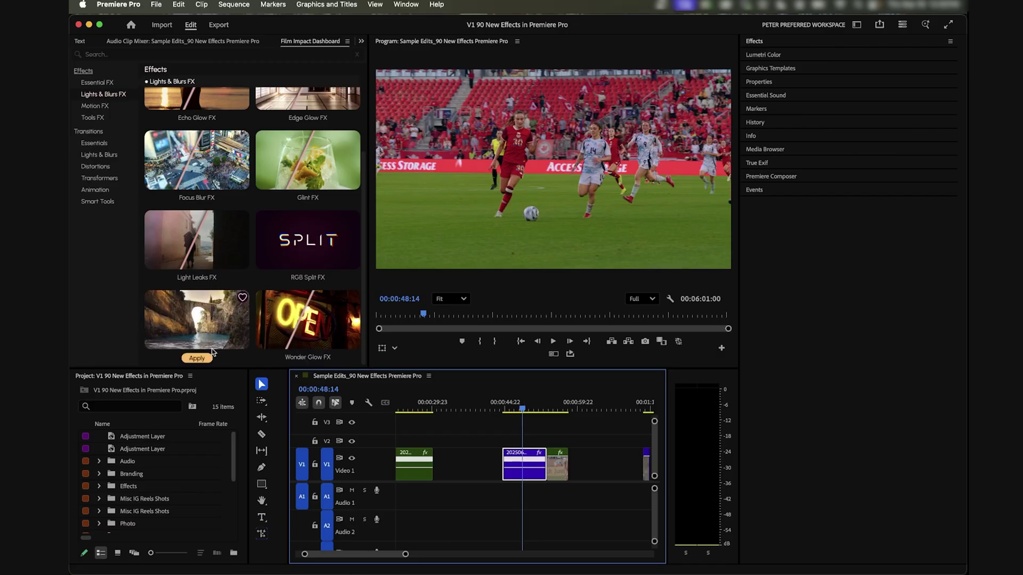
click(197, 358)
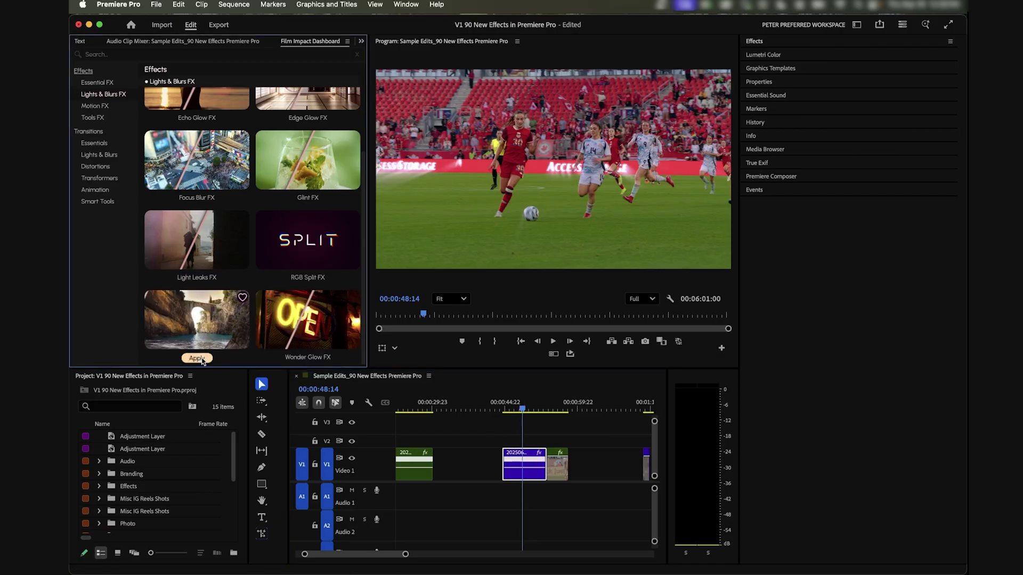
click(364, 43)
click(387, 64)
scroll(263, 298, down, 5)
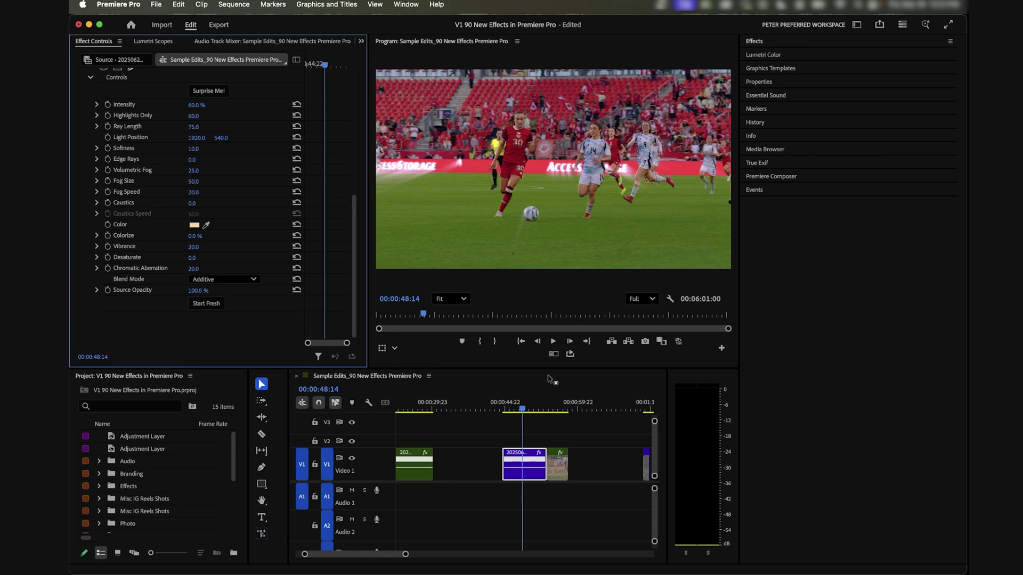
Play the soccer clip with rays, then reroll Volumetric Rays settings four times with Surprise Me!
click(515, 410)
key(space)
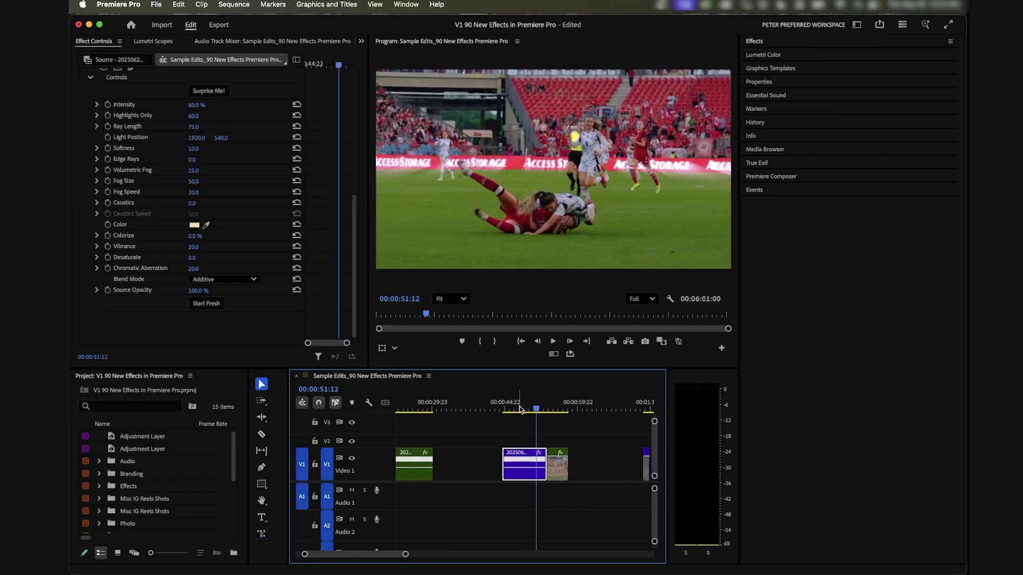
key(space)
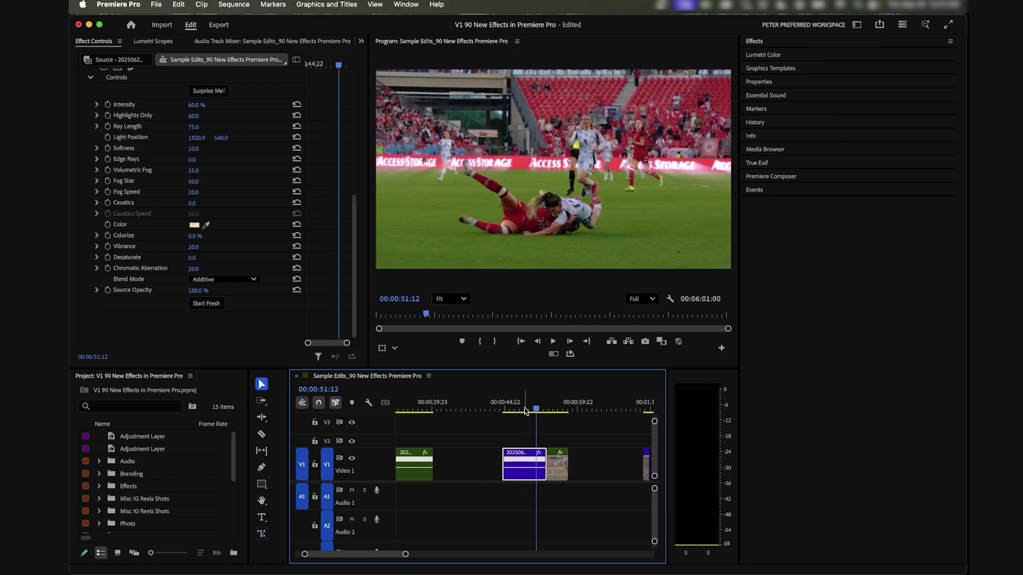
click(217, 91)
click(217, 91)
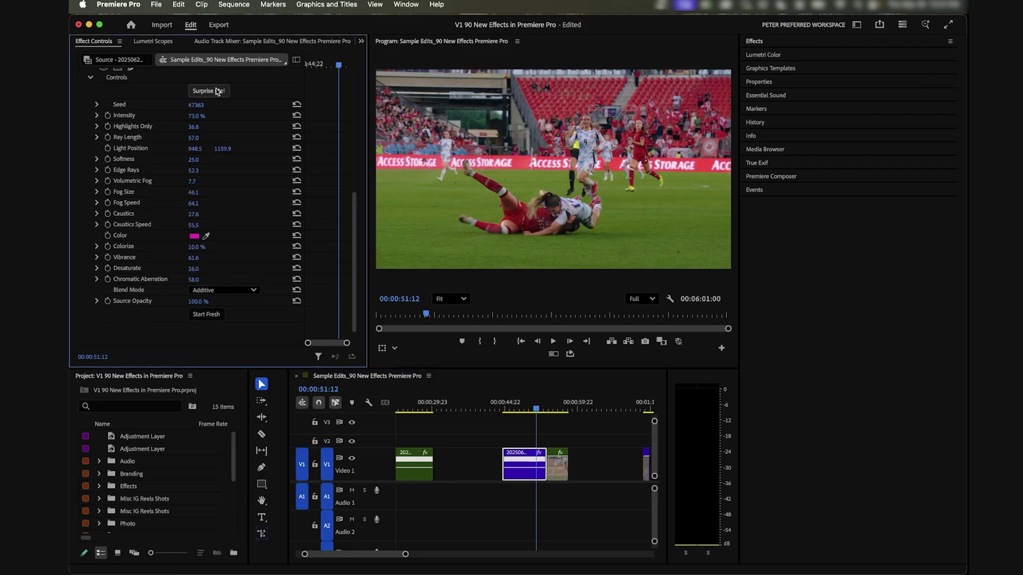
click(217, 92)
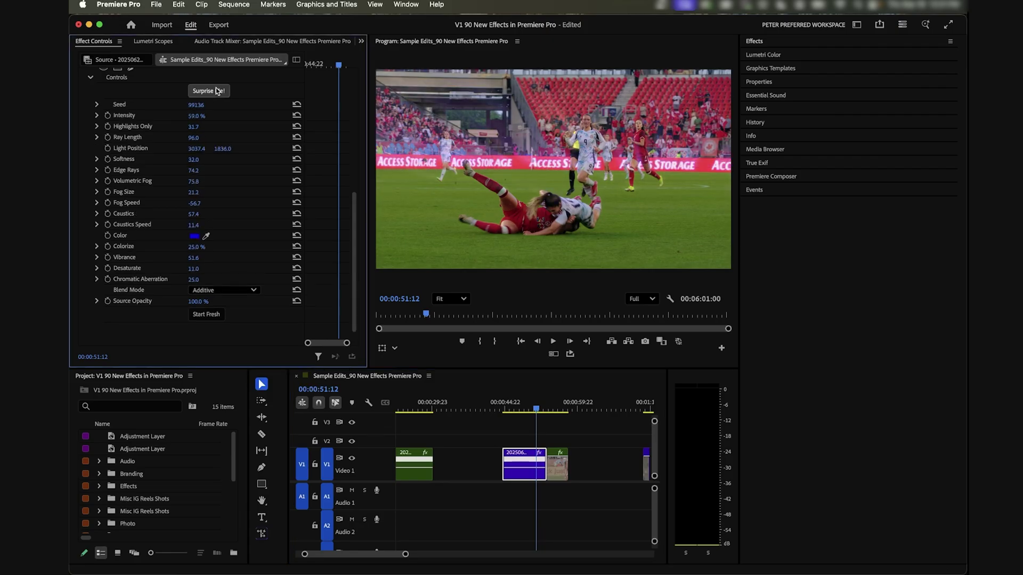
click(217, 92)
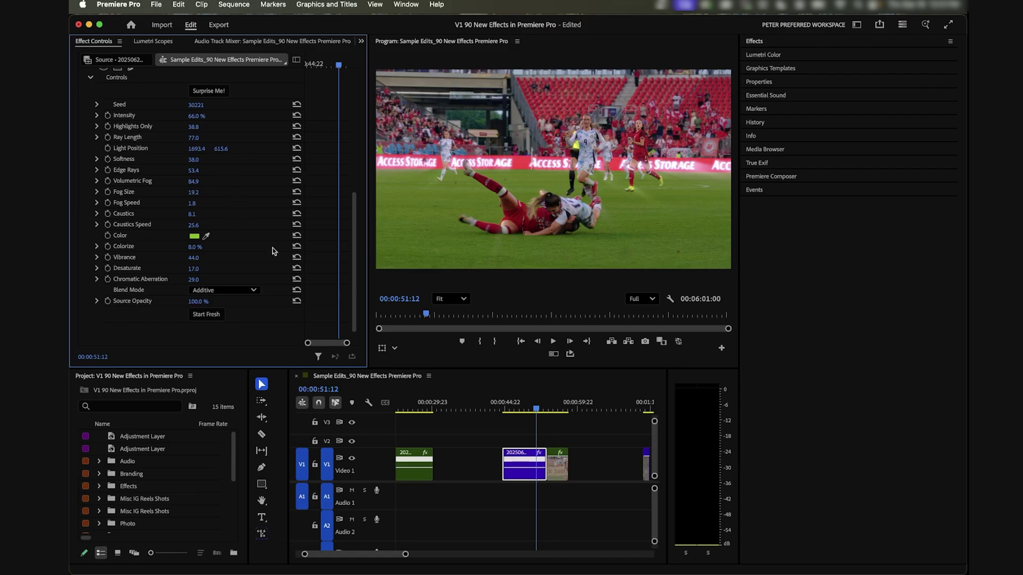
Set the ray Color to red sampled from the stands with the eyedropper.
scroll(197, 249, up, 1)
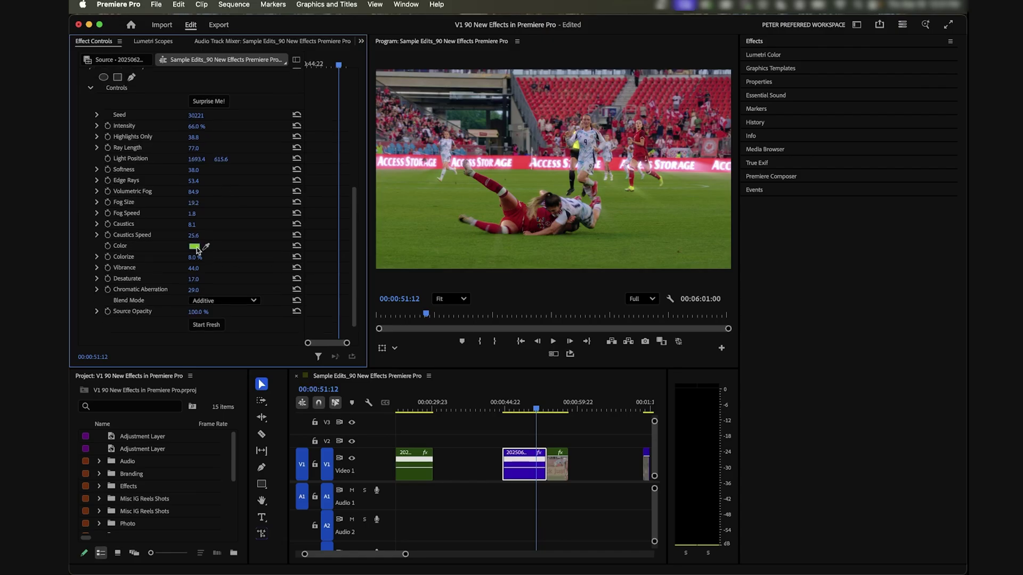
click(195, 247)
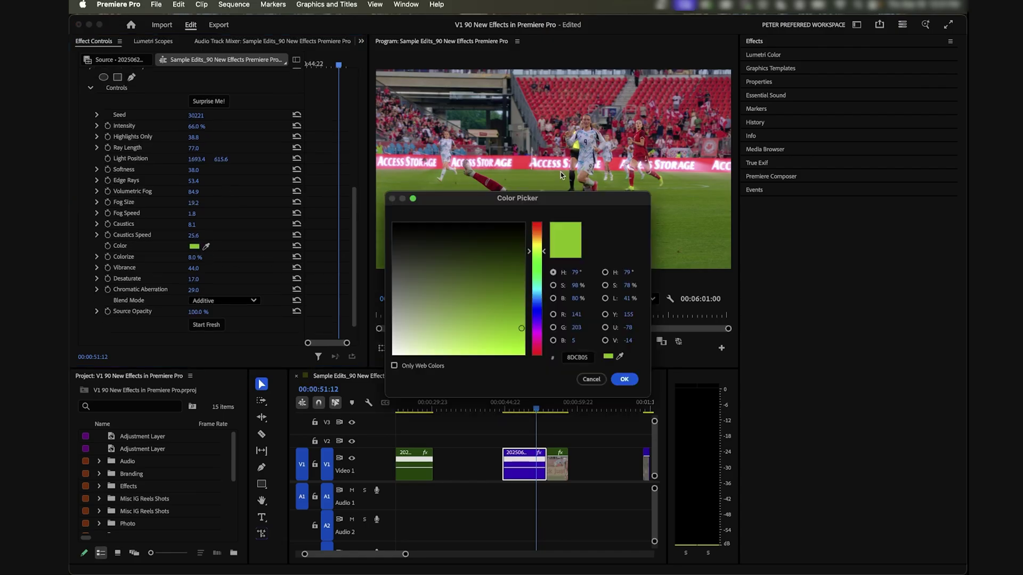
click(621, 357)
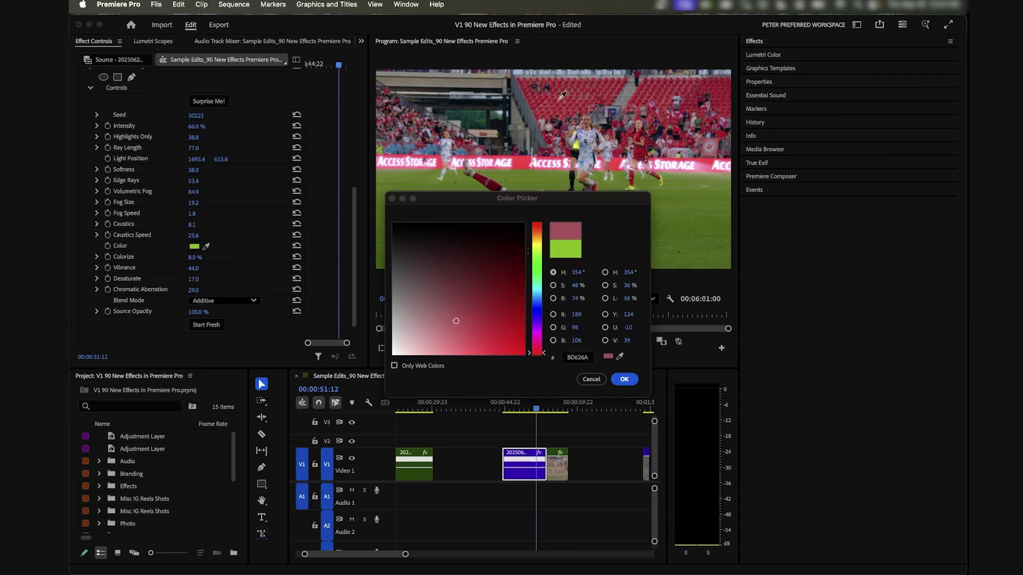
click(640, 134)
click(625, 380)
Keyframe Ray Length from the clip start, play it back, and lower Colorize to 7%.
click(521, 408)
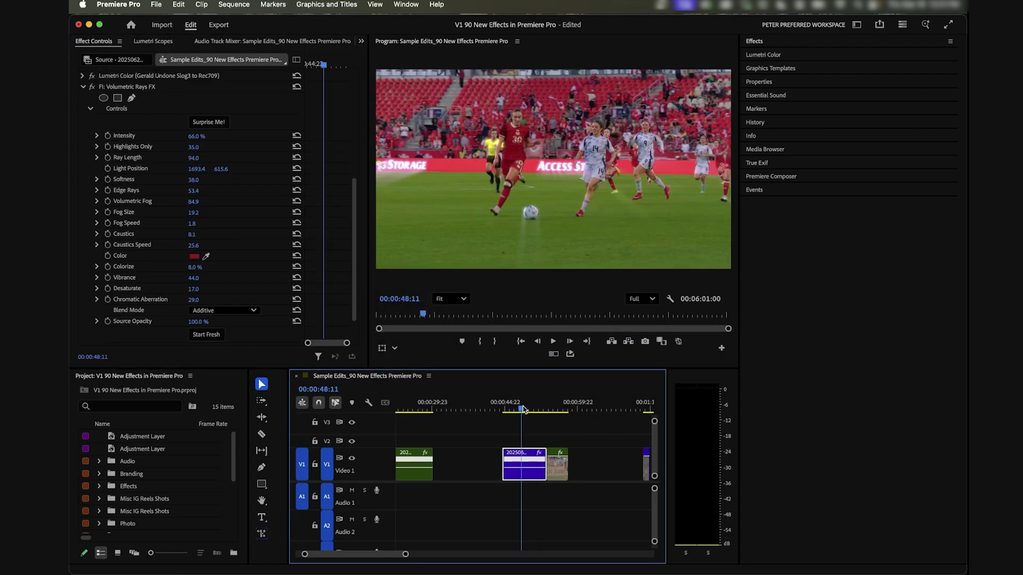
click(107, 159)
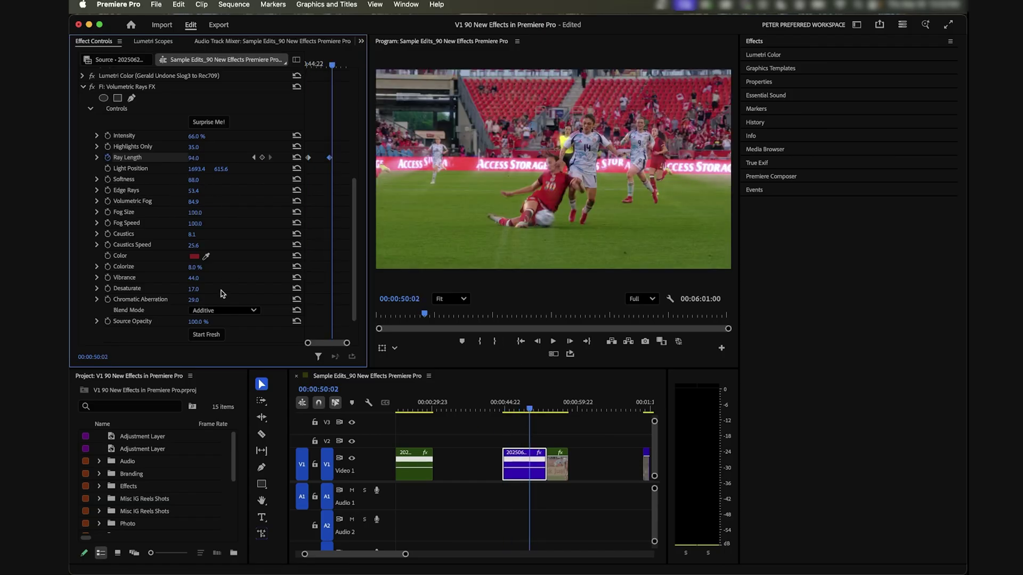
click(518, 442)
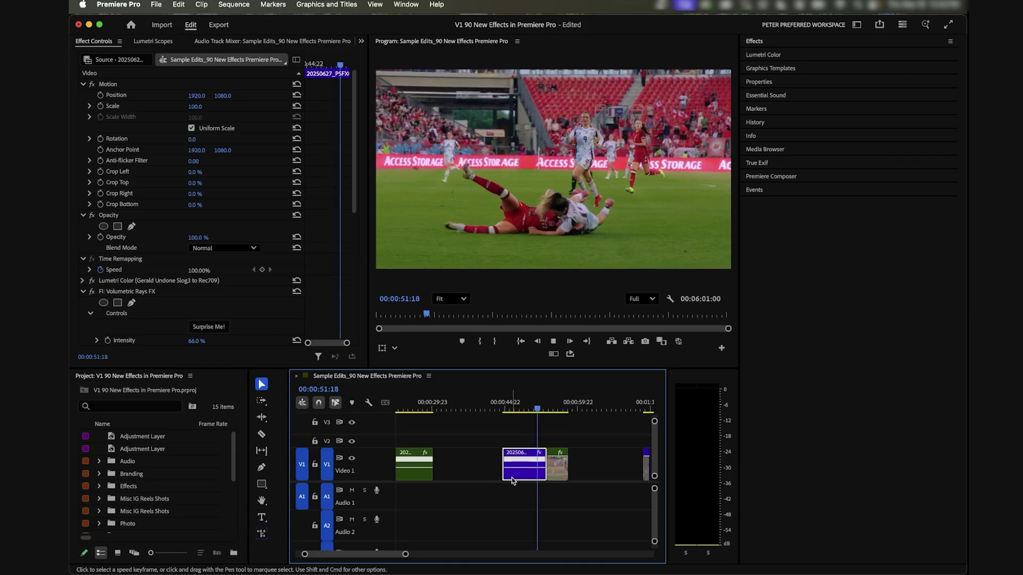
key(space)
scroll(234, 304, down, 5)
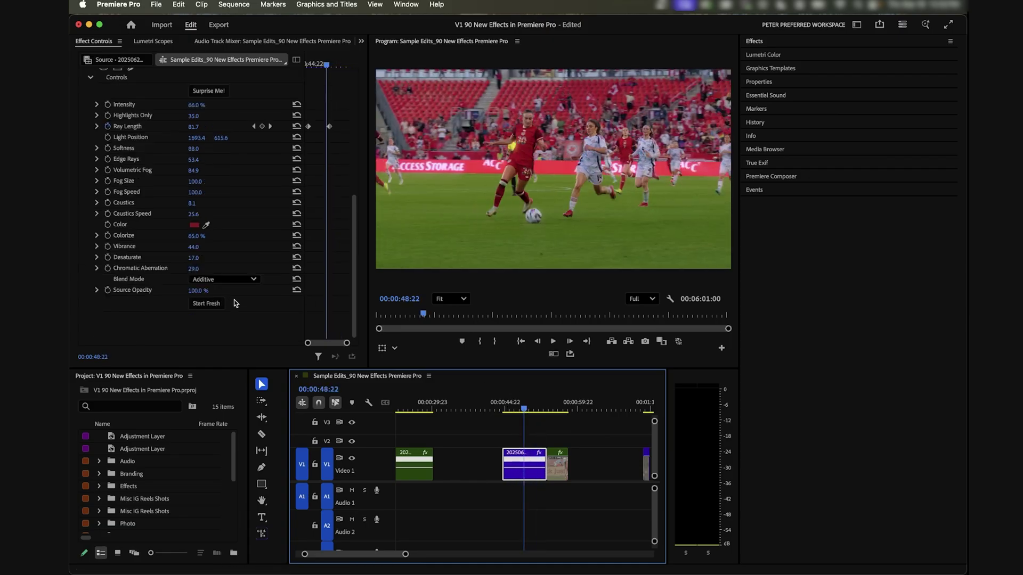
drag(197, 237, 167, 238)
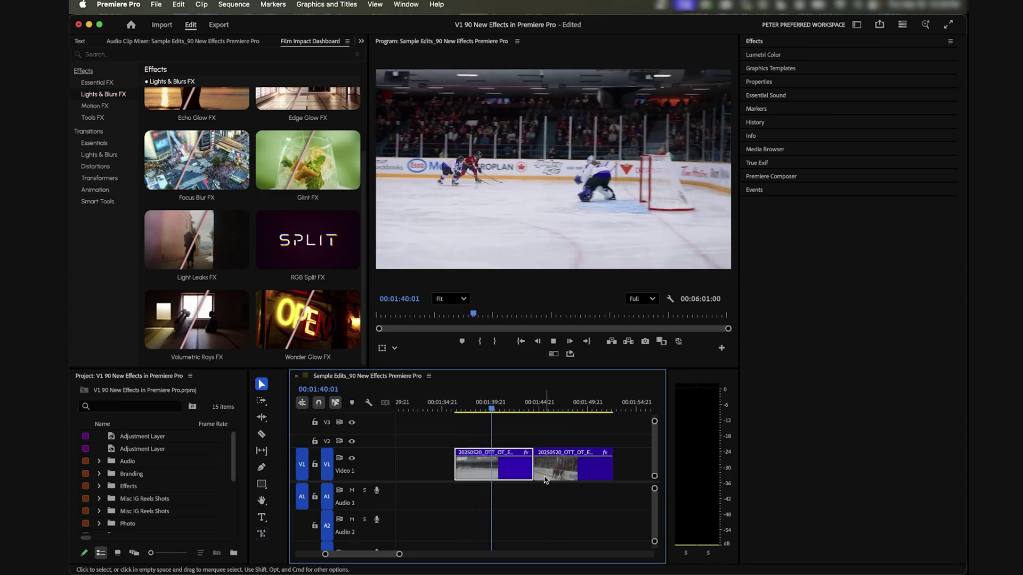
Drop Light Leaks FX onto the cut between the hockey clips and play the transition.
click(474, 409)
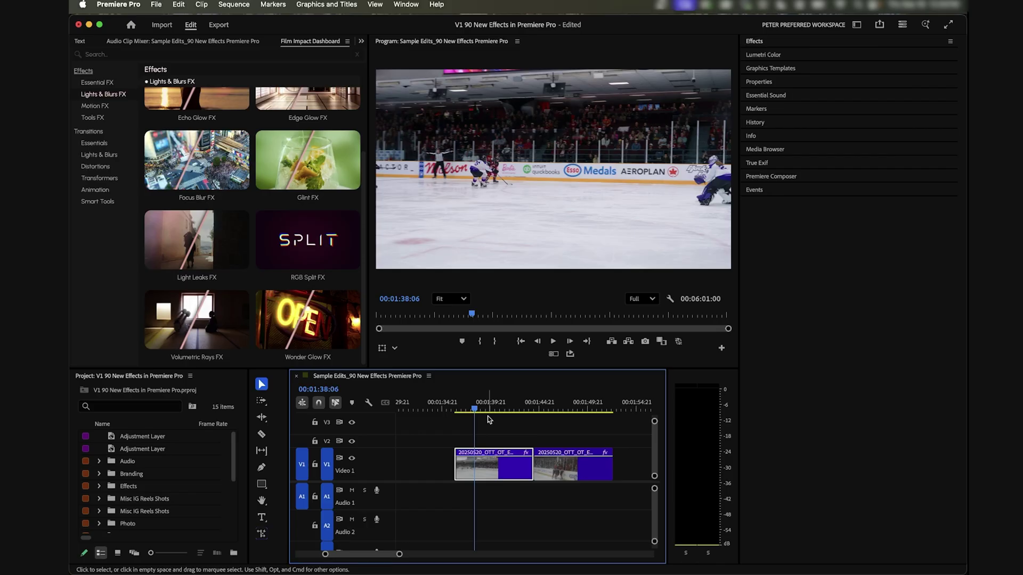
drag(197, 239, 533, 444)
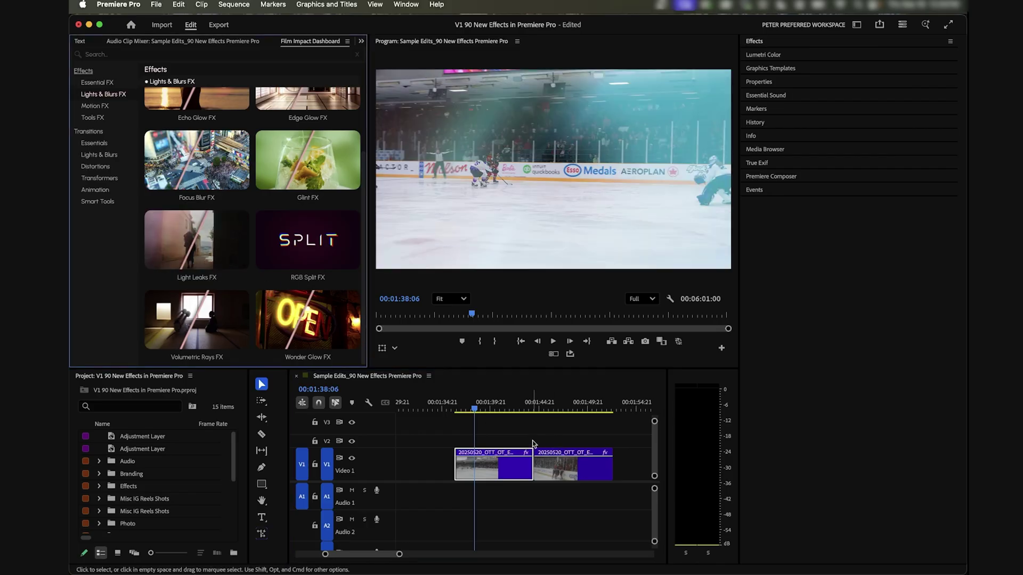
click(465, 410)
key(shift+5)
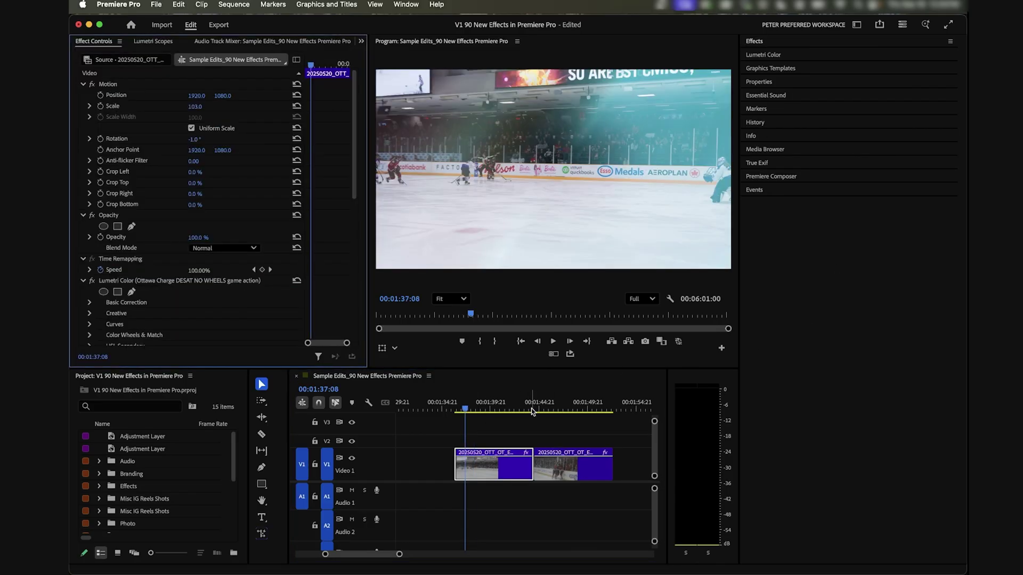
click(501, 467)
key(space)
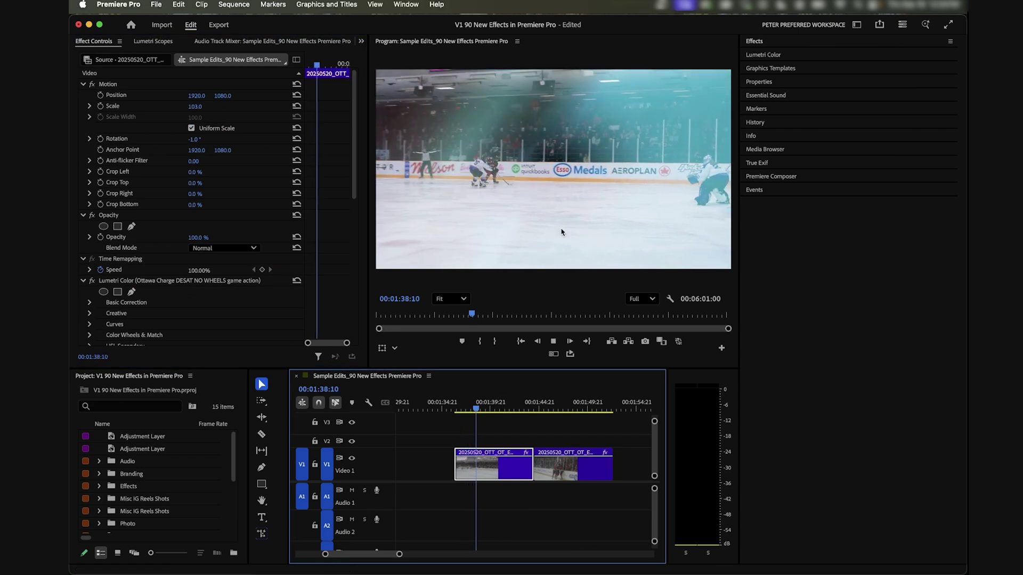
Set the Light Leaks Color Spectrum to Single Spectrum and replay the transition.
scroll(223, 160, down, 10)
click(223, 136)
click(219, 164)
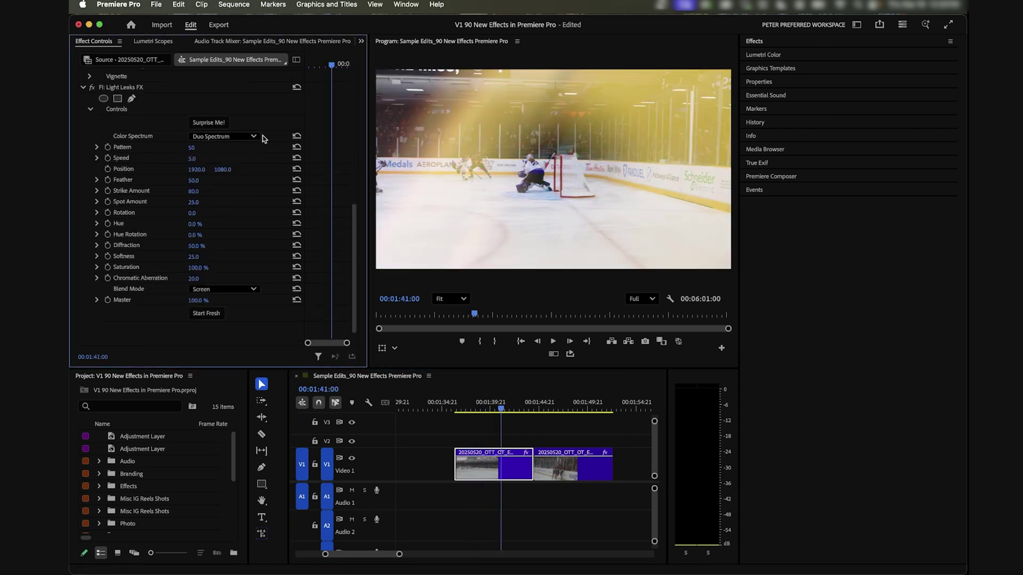
click(233, 138)
click(219, 177)
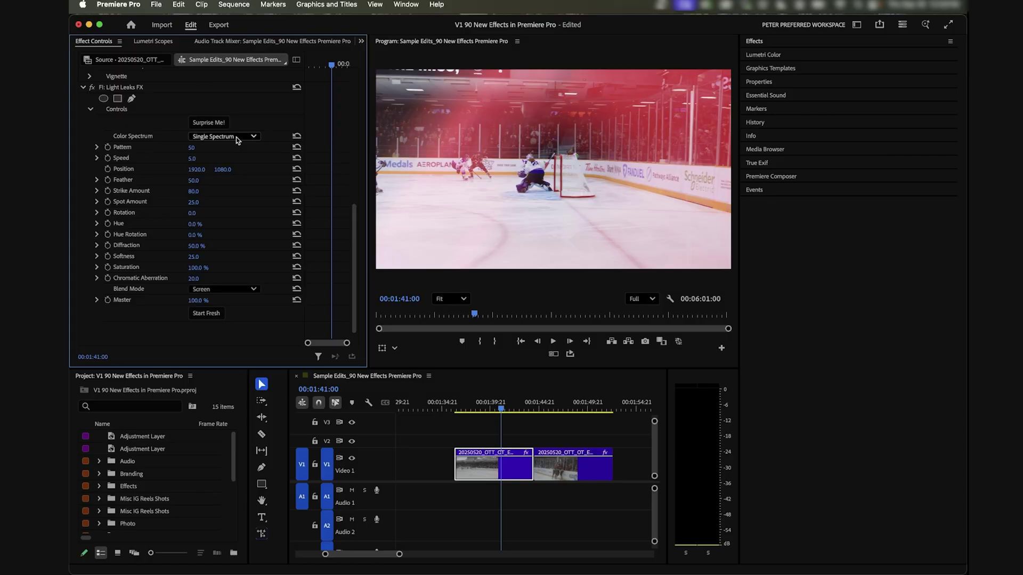
click(470, 411)
key(space)
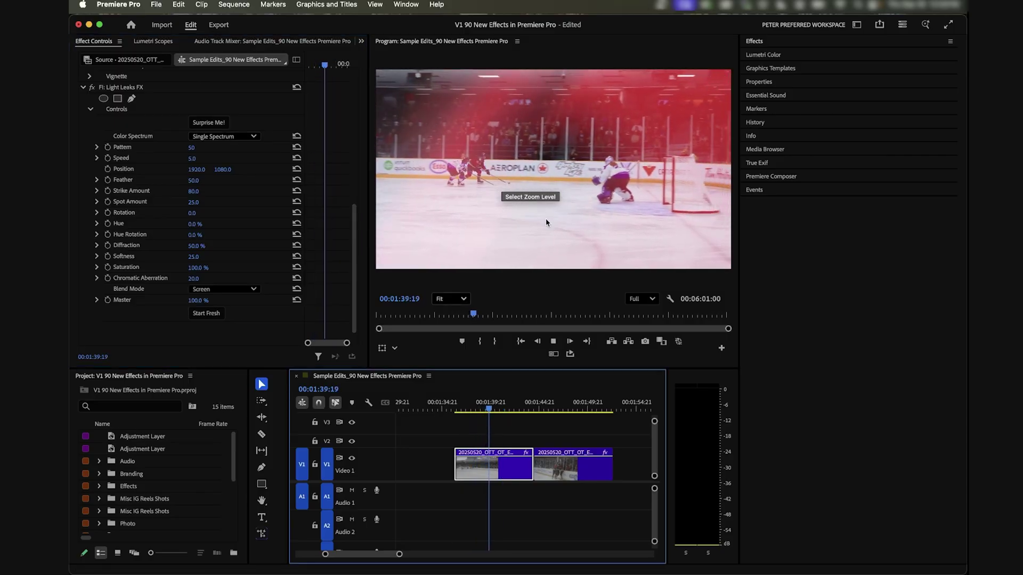
Randomize Light Leaks FX twice, keep Single Spectrum, and replay the retuned leak.
click(211, 123)
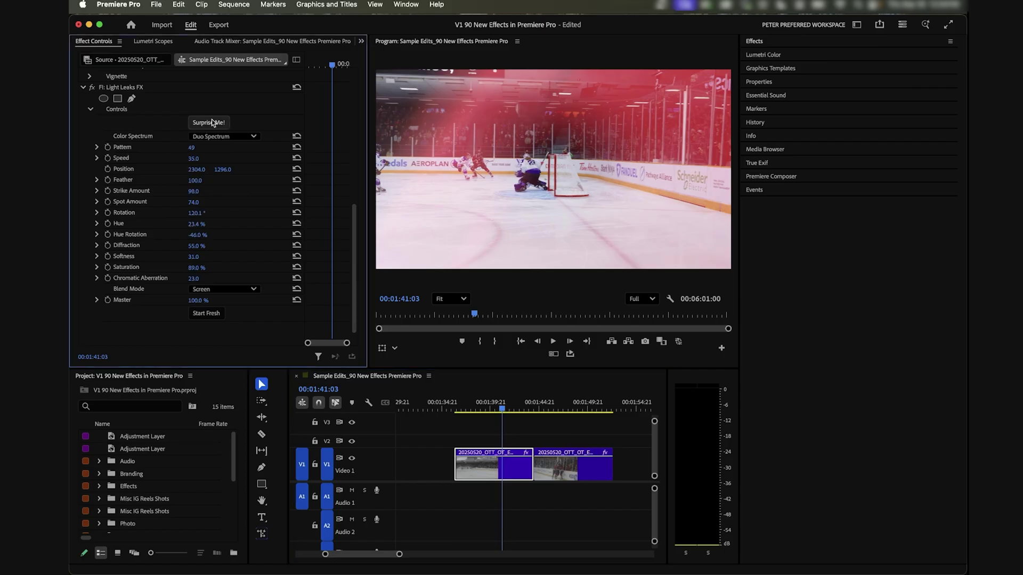
click(212, 124)
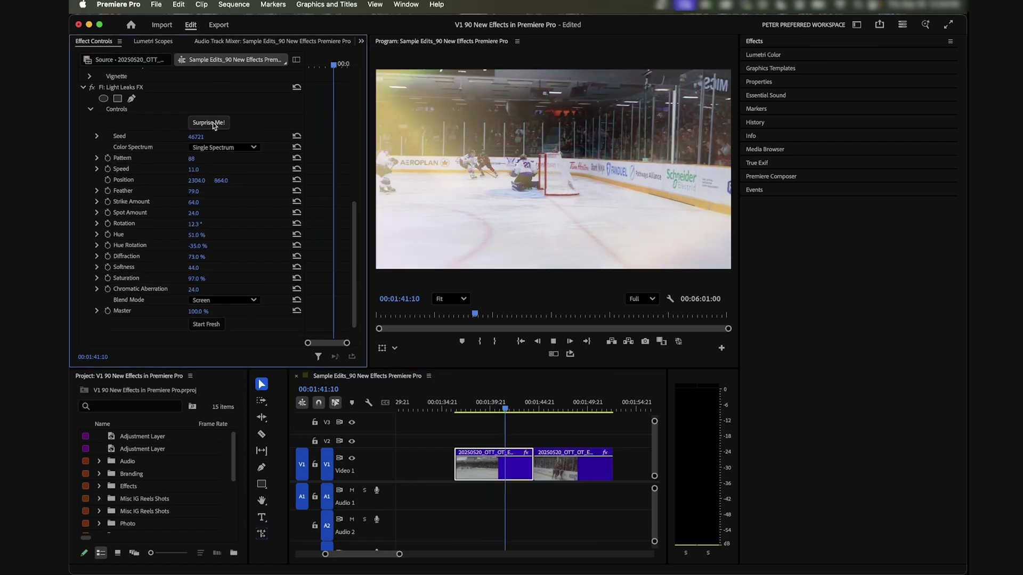
click(214, 147)
click(214, 154)
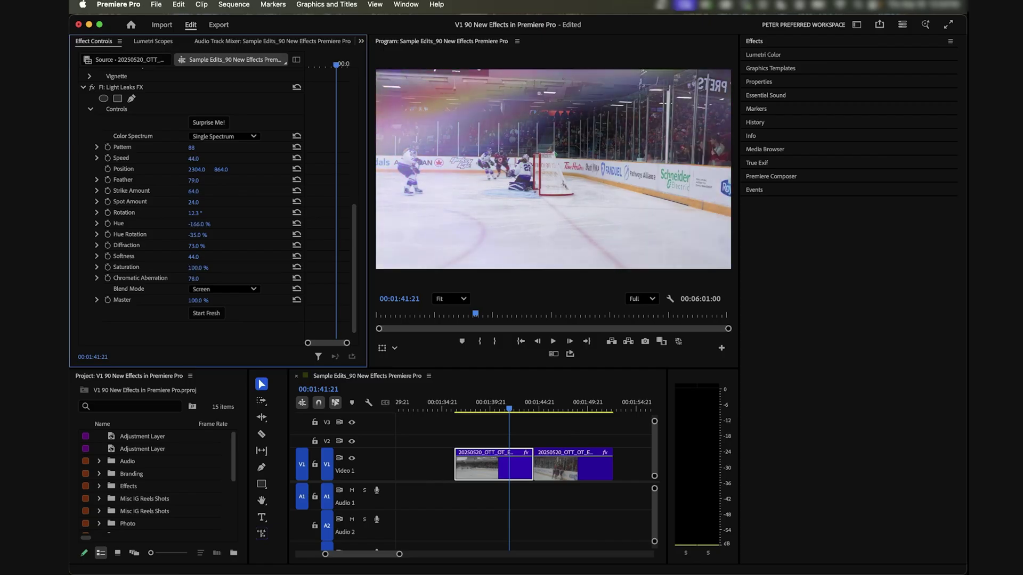
click(472, 404)
key(space)
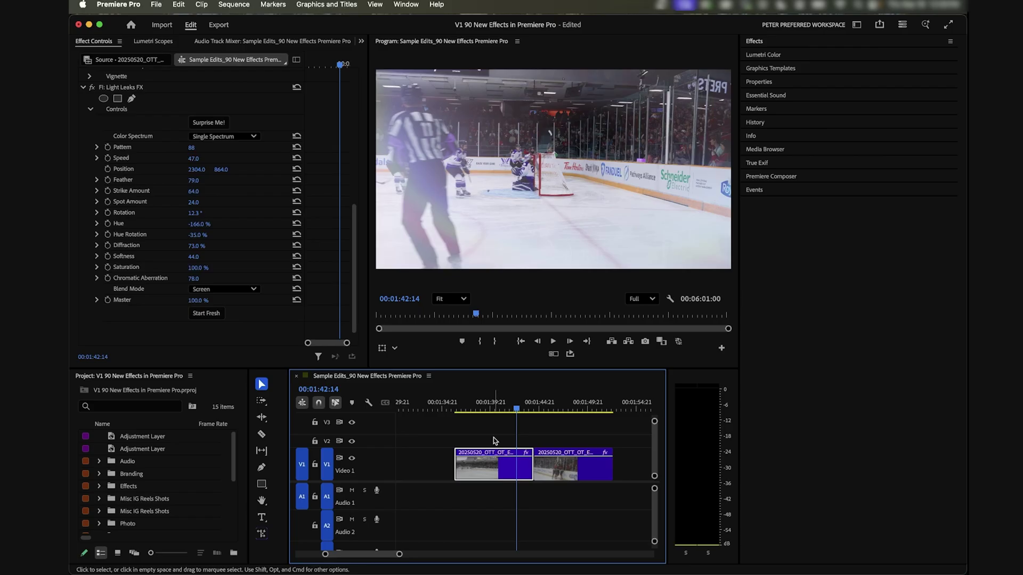
key(minus)
key(minus)
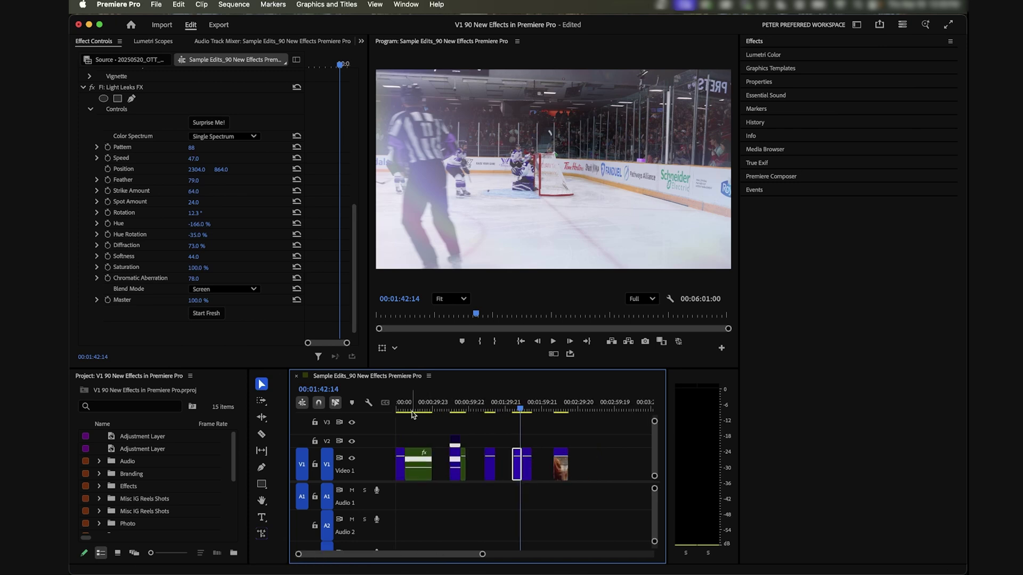
Reopen the Film Impact Dashboard and drag Light Leaks FX onto the opening football clip.
key(equal)
key(equal)
drag(404, 406, 409, 408)
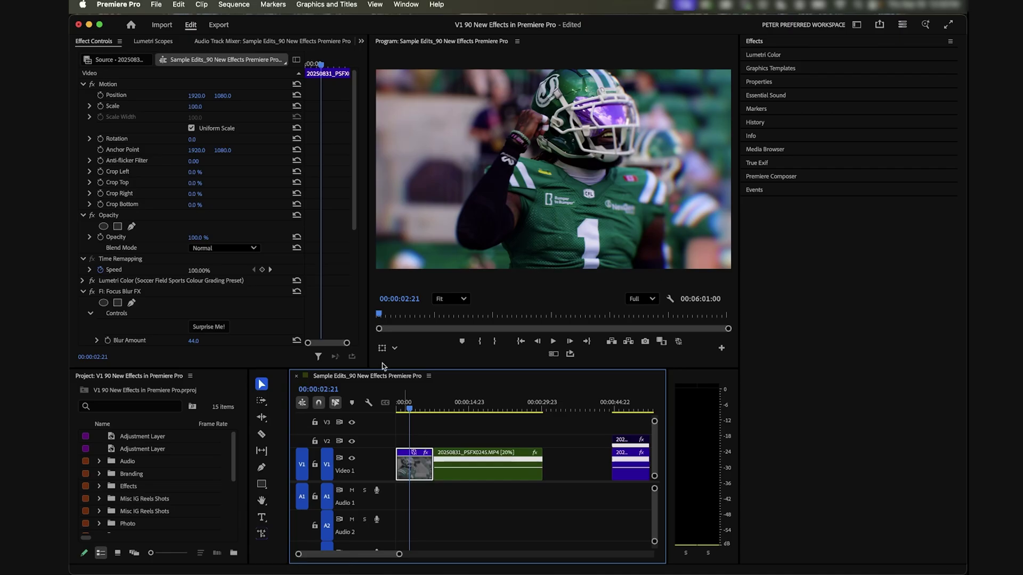
click(361, 42)
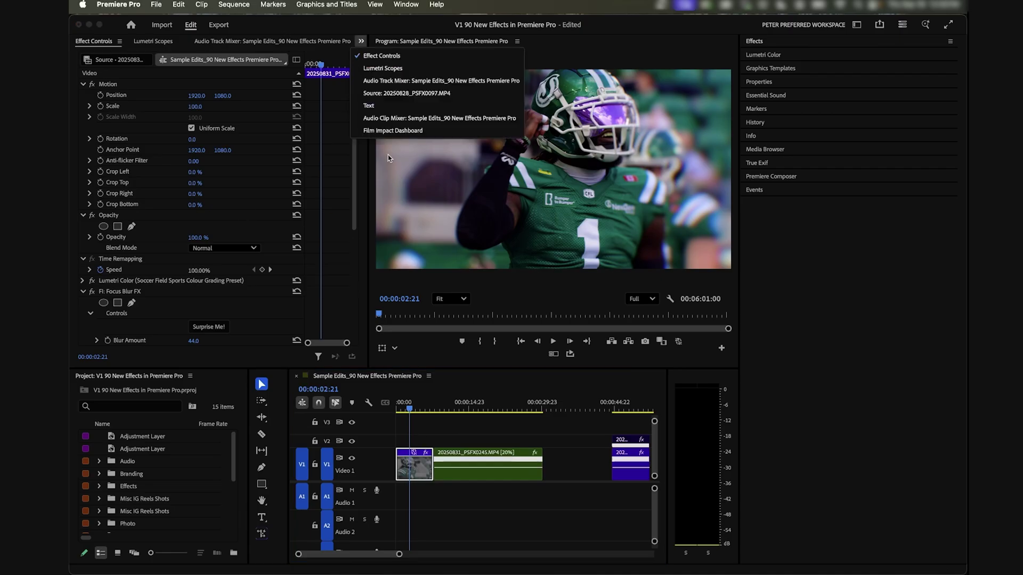
click(418, 130)
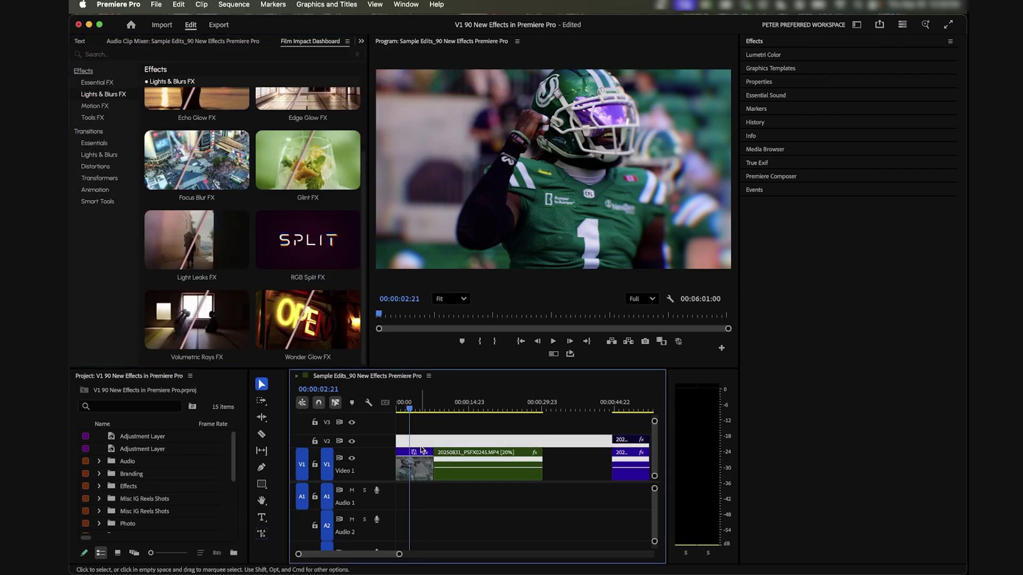
drag(196, 239, 458, 464)
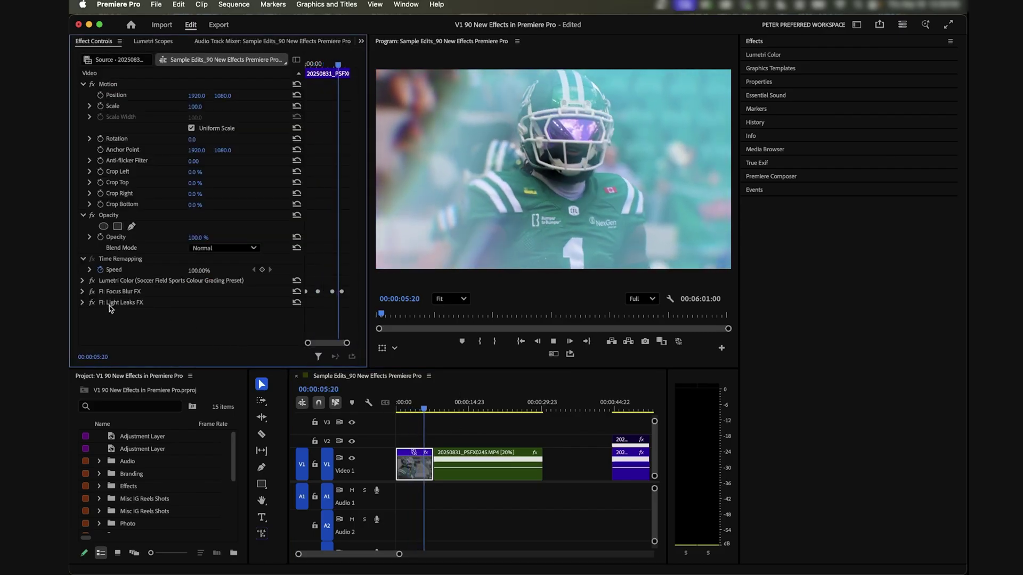
Toggle Light Leaks FX off and on, re-enable Focus Blur FX, and play the combined look.
key(space)
click(91, 303)
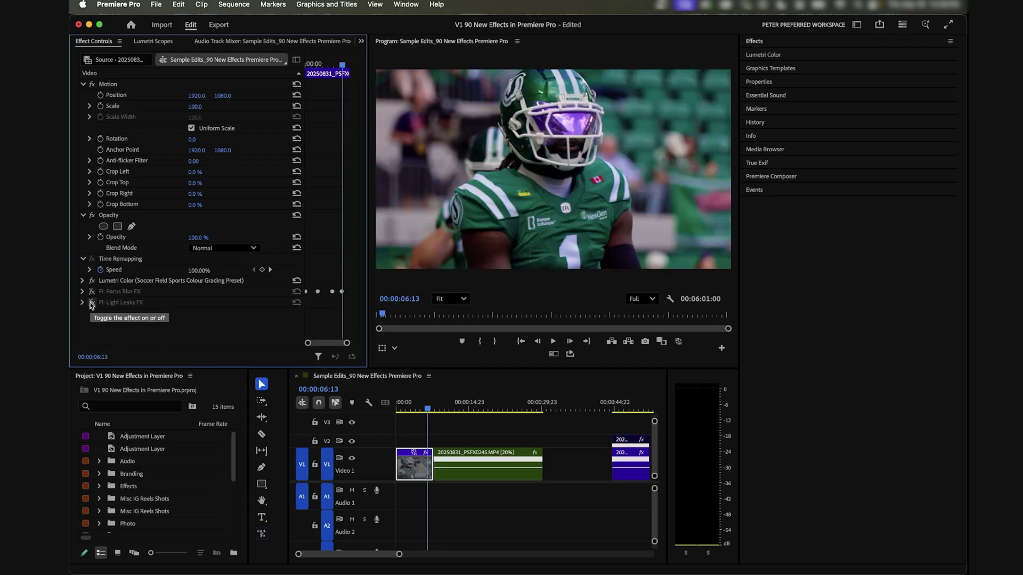
click(91, 303)
click(92, 291)
click(404, 411)
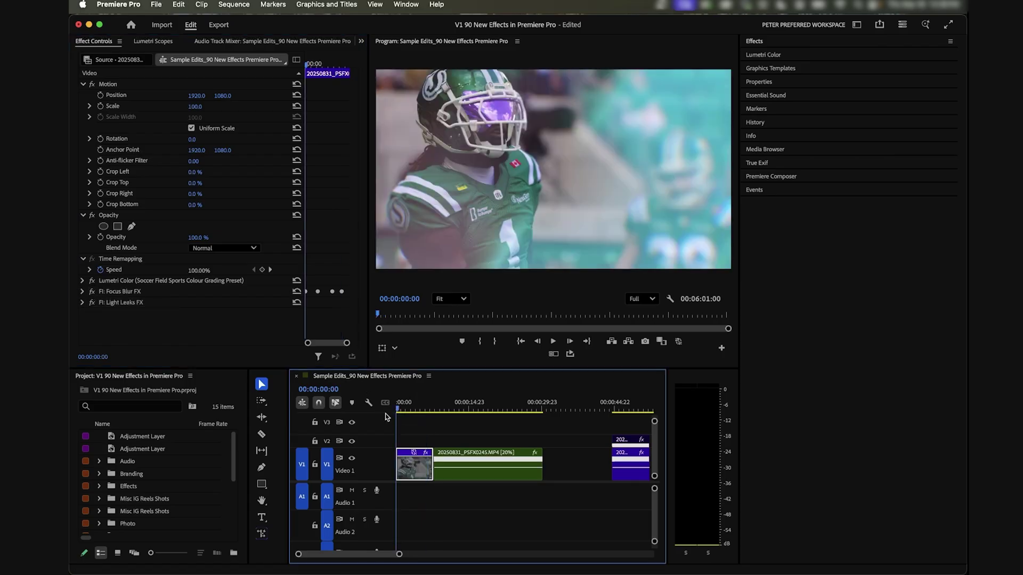
key(space)
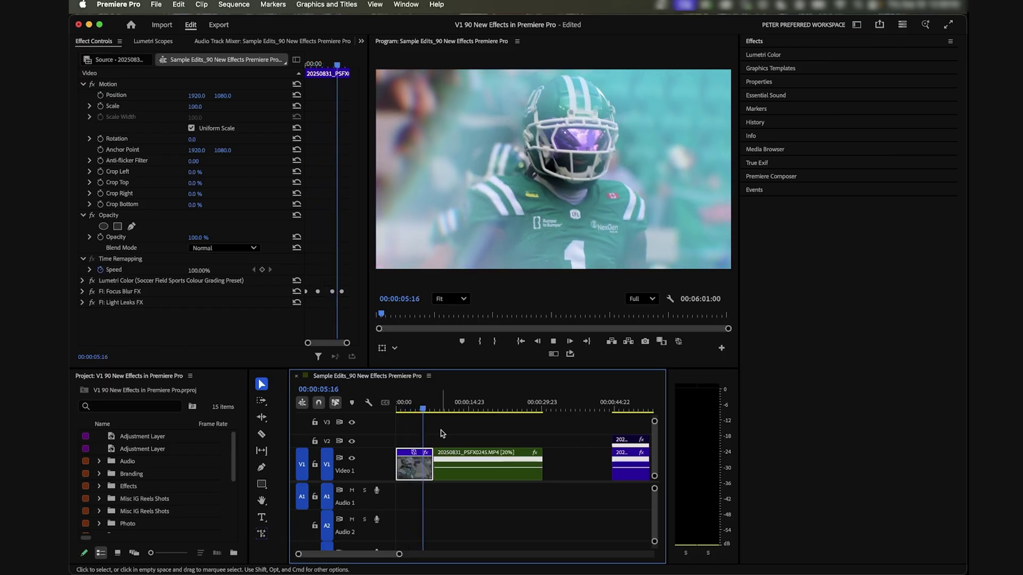
key(space)
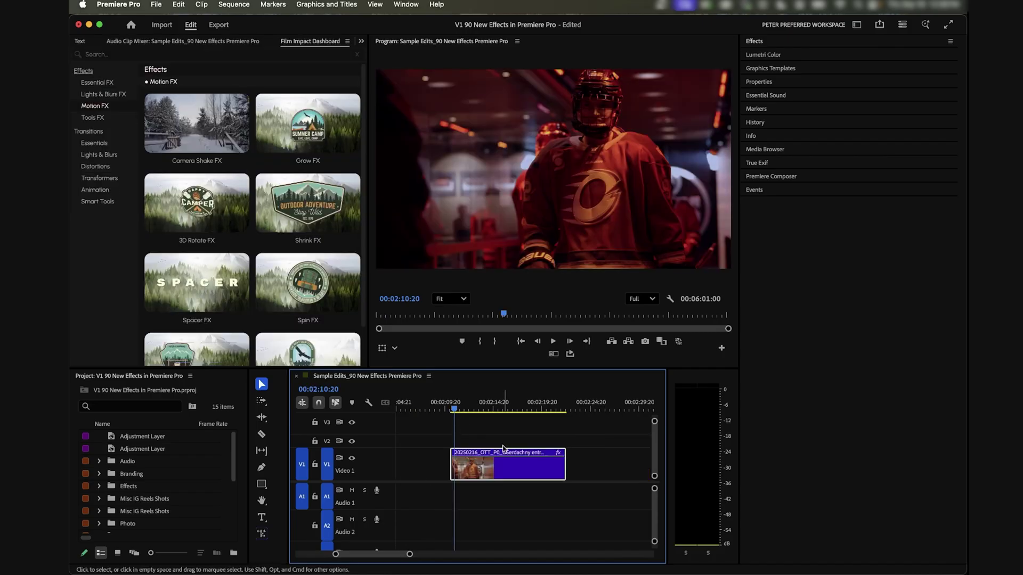
Play the hockey entrance clip, then try Earthquake and Fast Walk camera shake modes.
key(space)
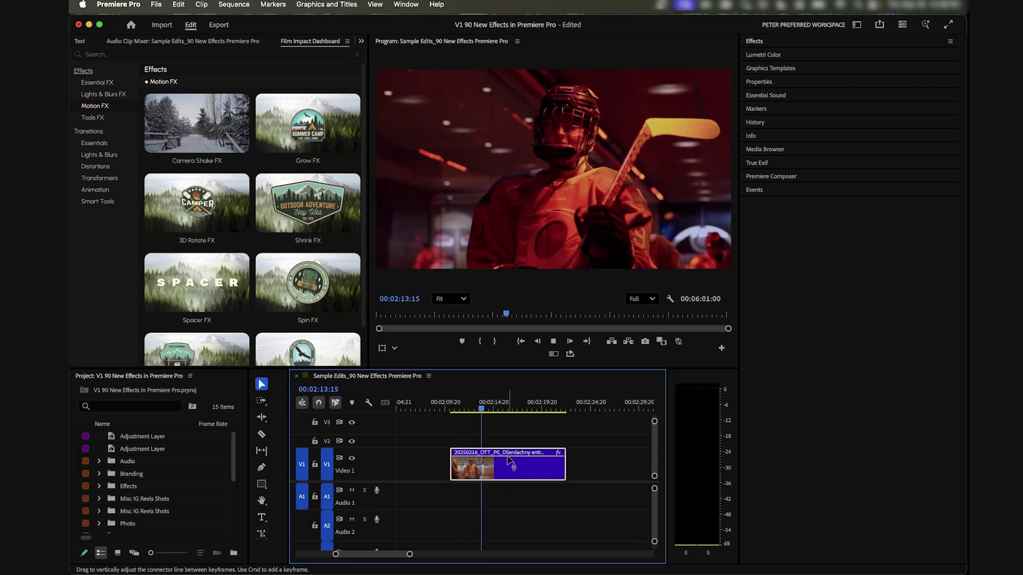
key(space)
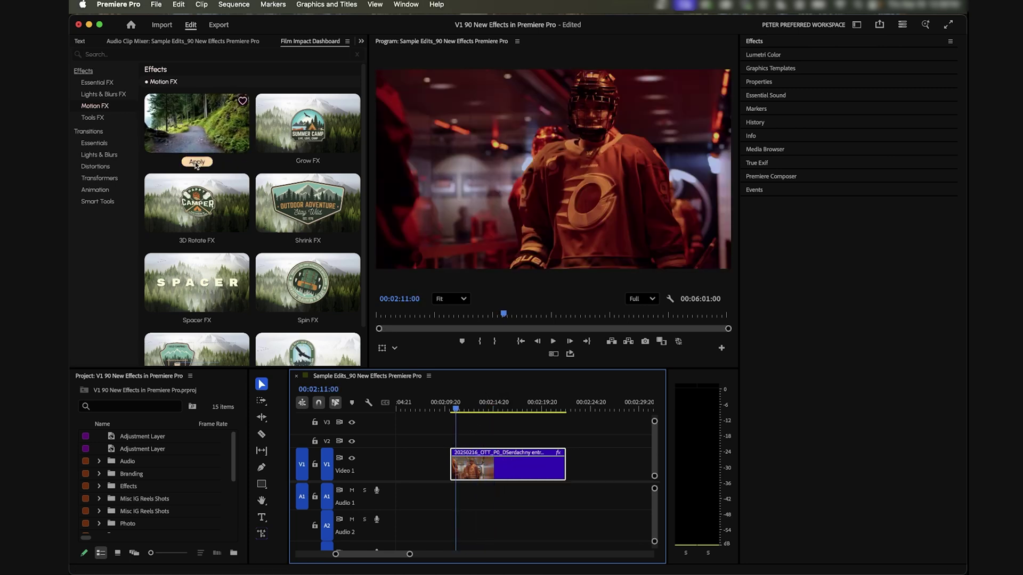
click(483, 442)
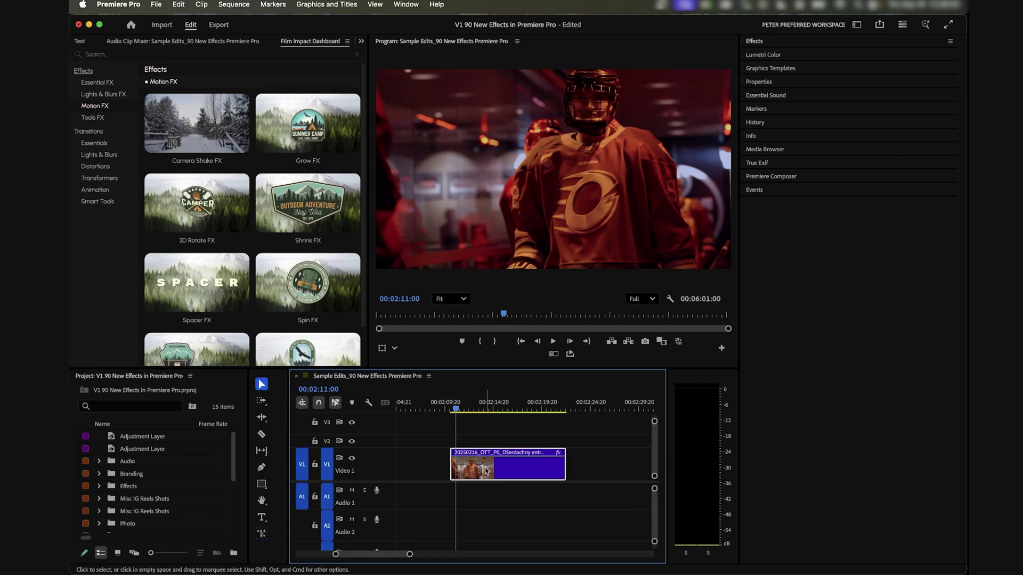
key(shift+5)
scroll(176, 280, down, 10)
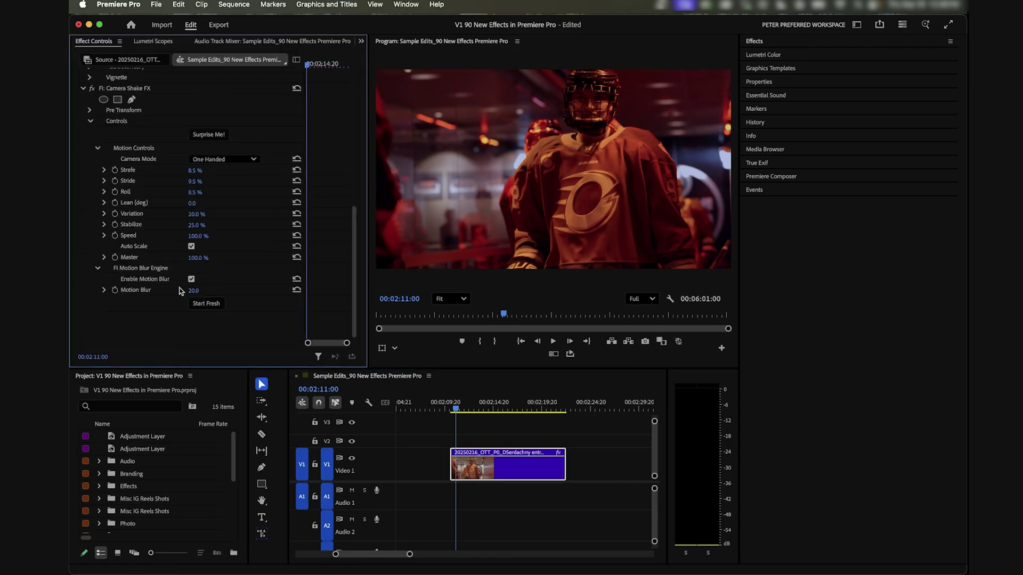
click(209, 160)
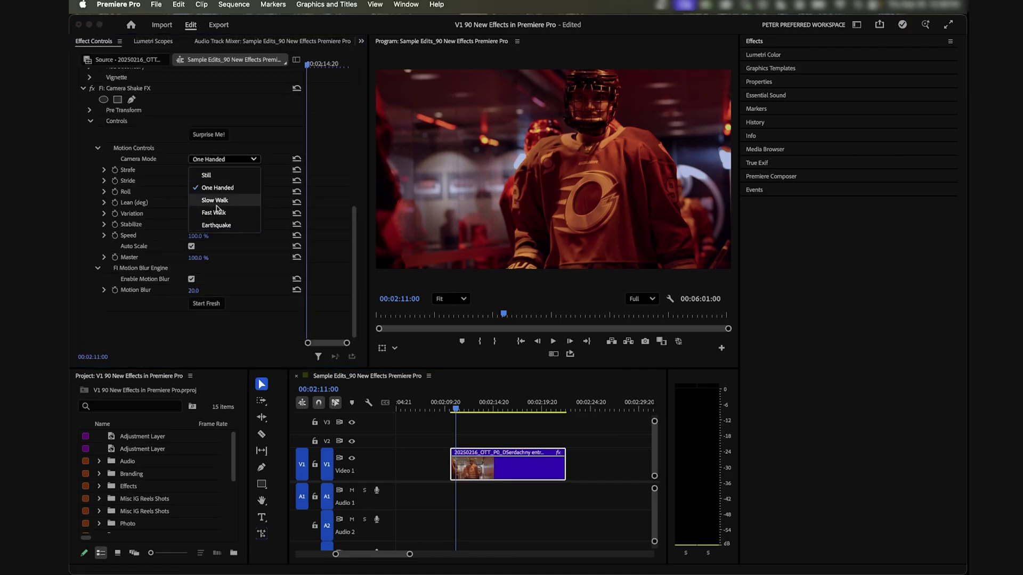
click(234, 223)
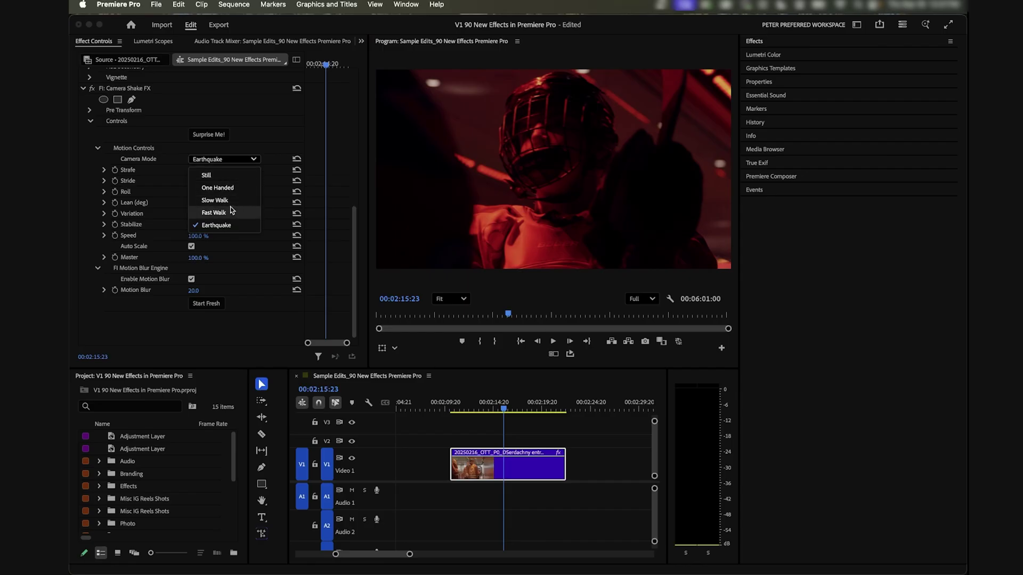
click(215, 212)
Switch the camera shake to One Handed and preview it from near the clip start.
click(456, 410)
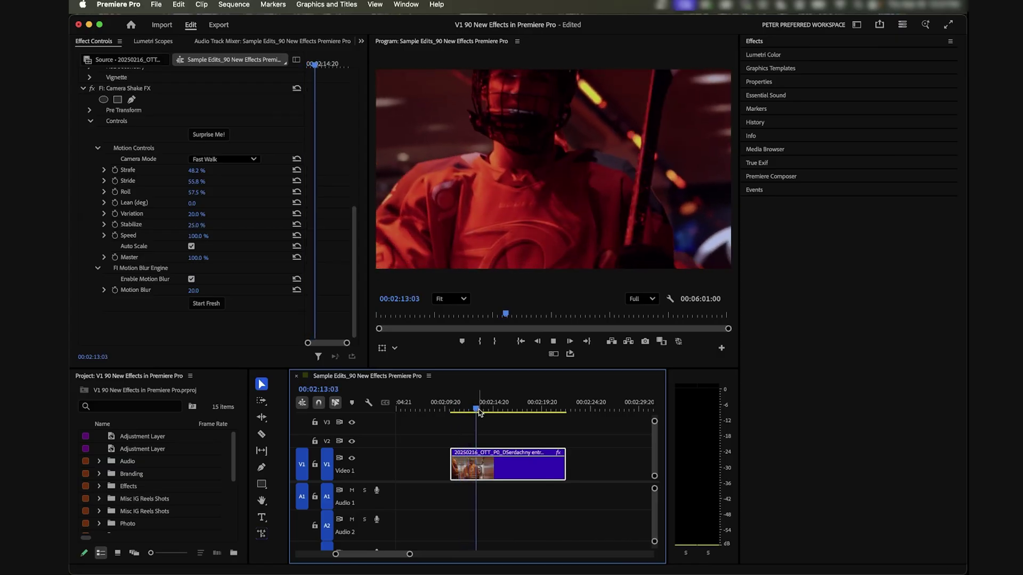
click(231, 160)
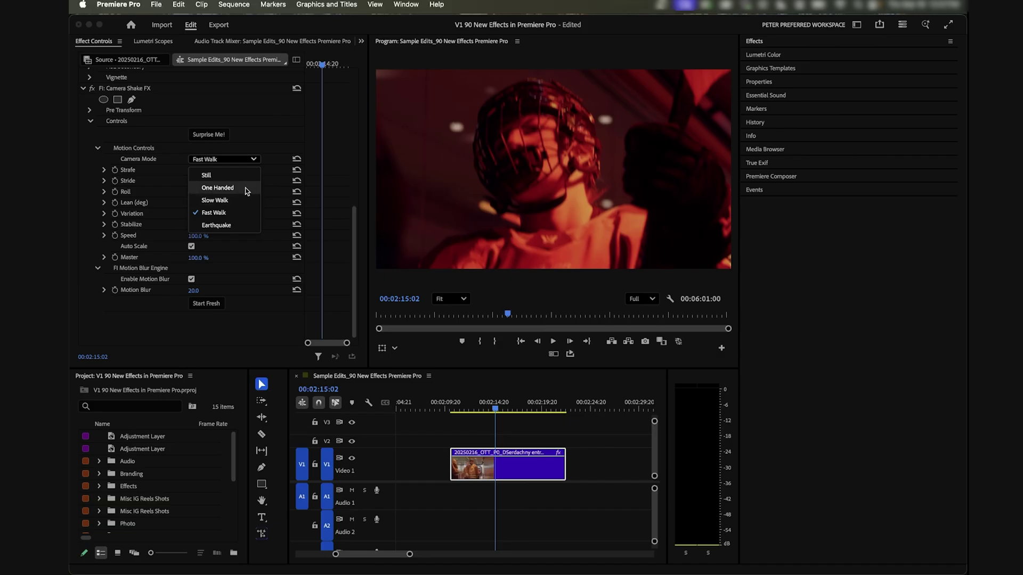
click(243, 188)
key(space)
click(453, 407)
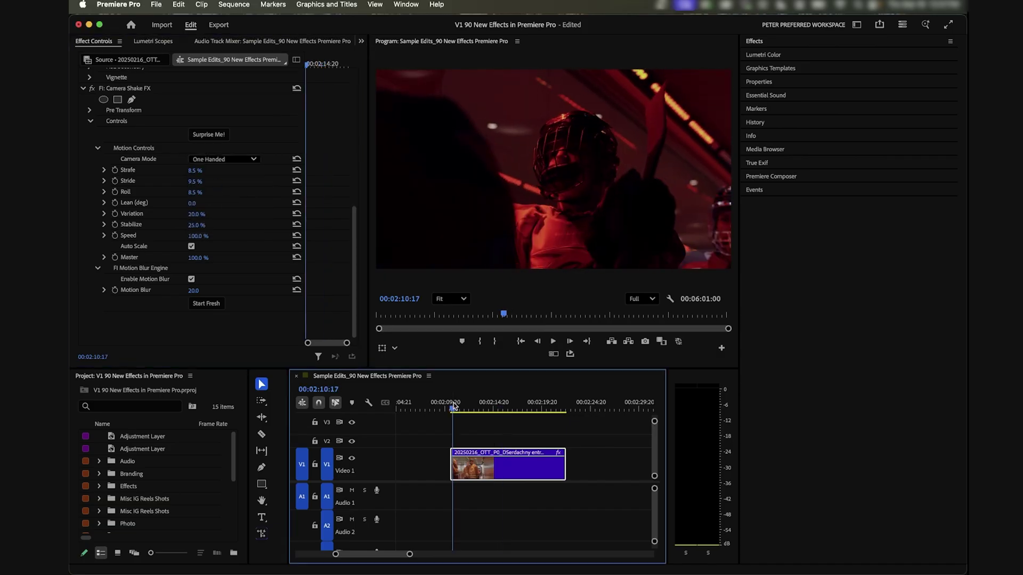
key(space)
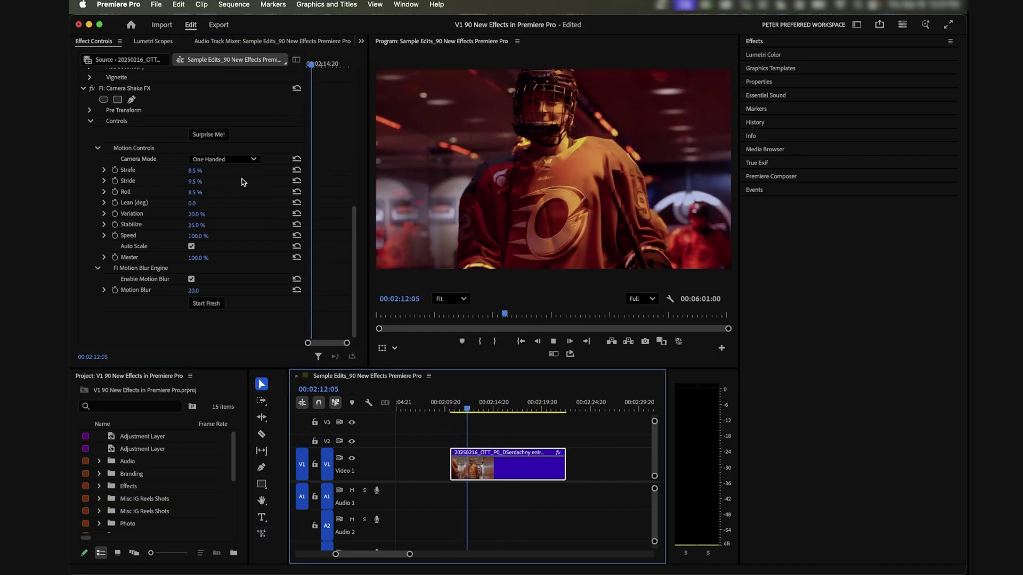
Set the Camera Mode to Slow Walk and play back the shake.
click(237, 159)
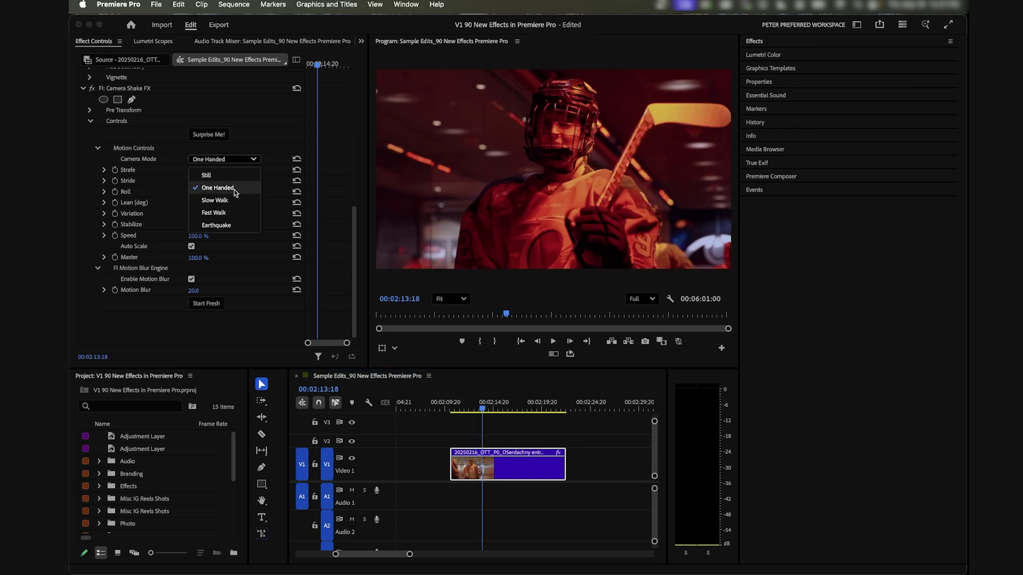
click(227, 201)
click(447, 403)
key(space)
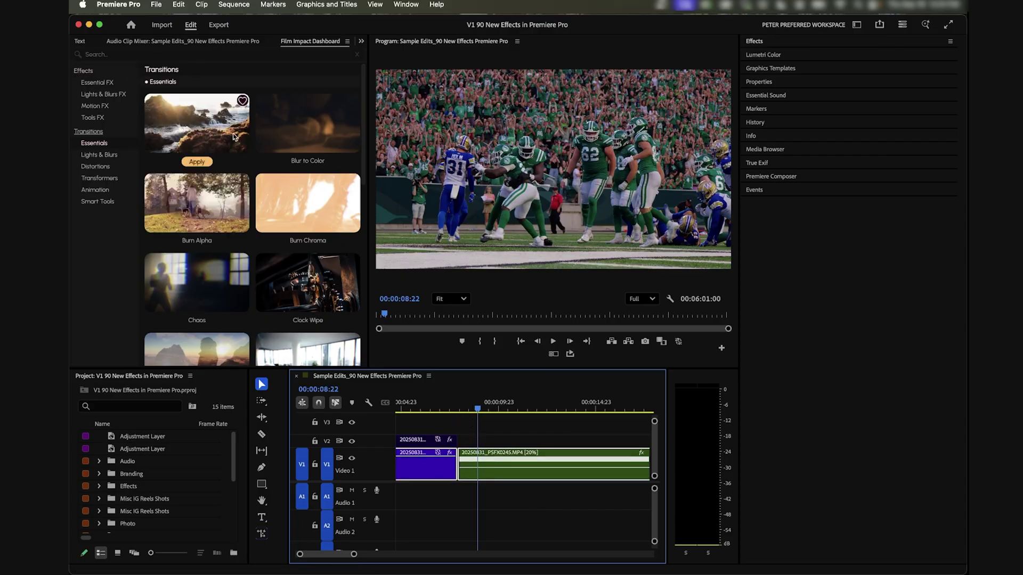
mouse_move(310, 228)
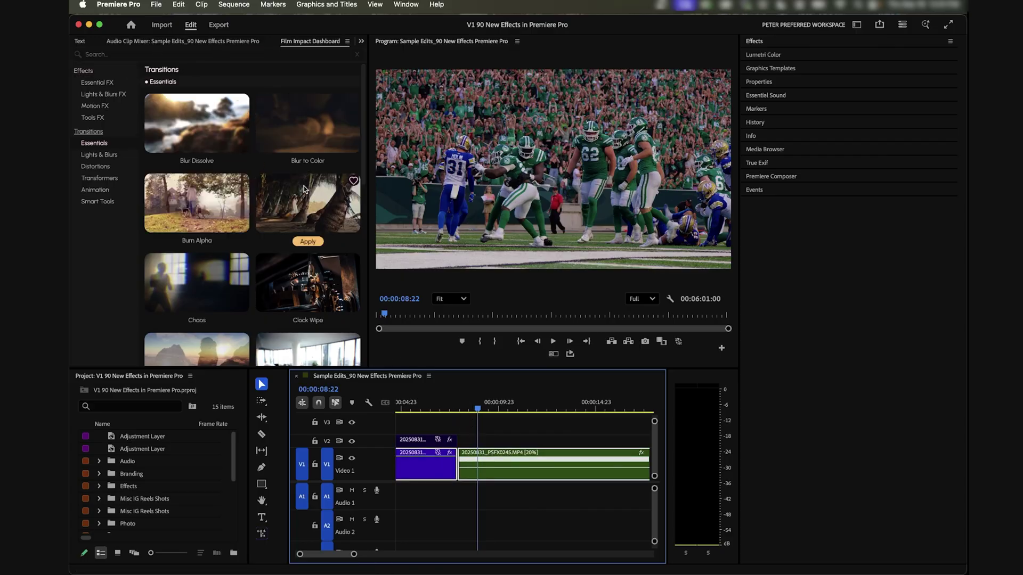
click(308, 241)
click(420, 407)
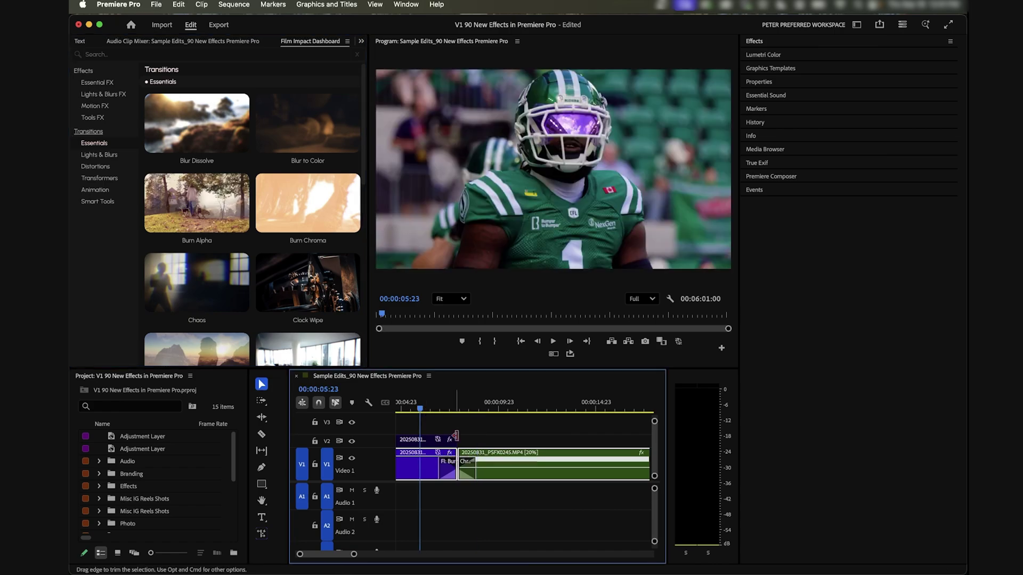
key(space)
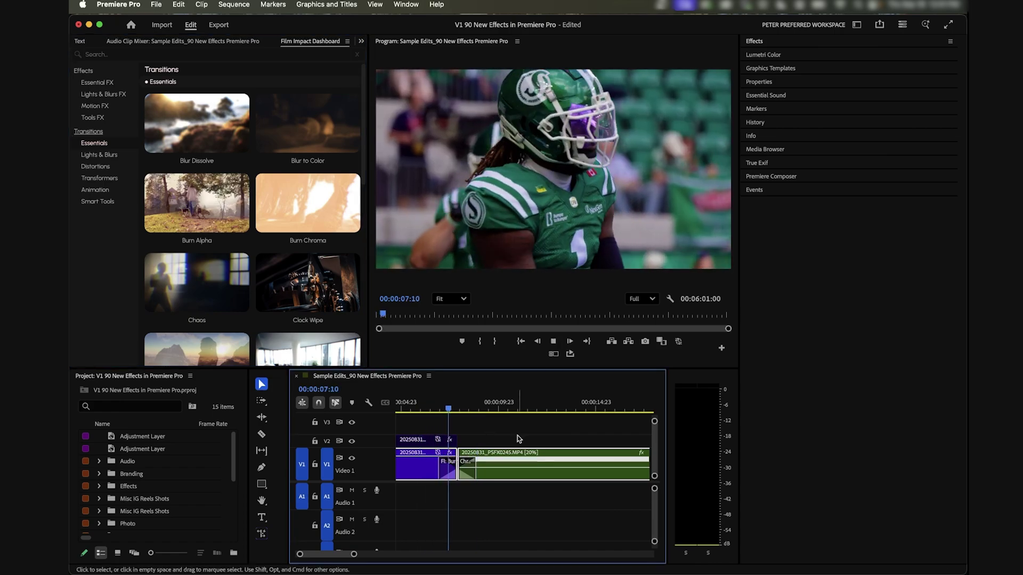
key(space)
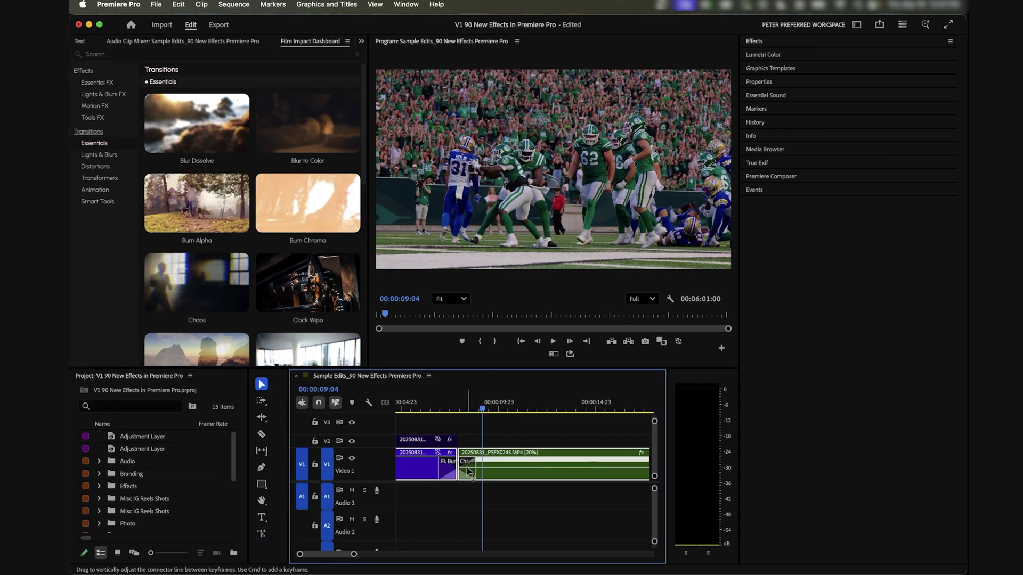
click(469, 462)
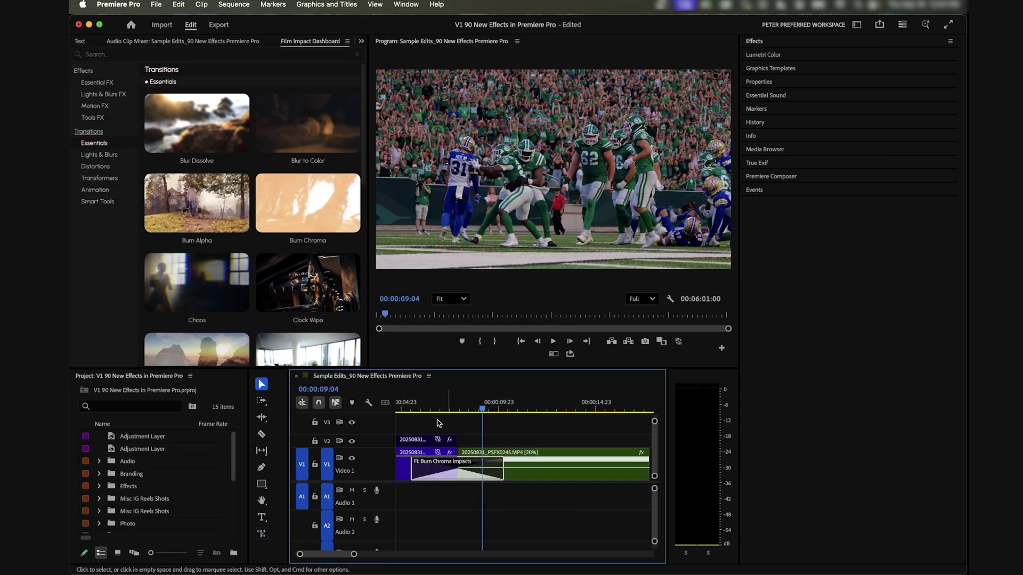
key(space)
scroll(479, 458, up, 3)
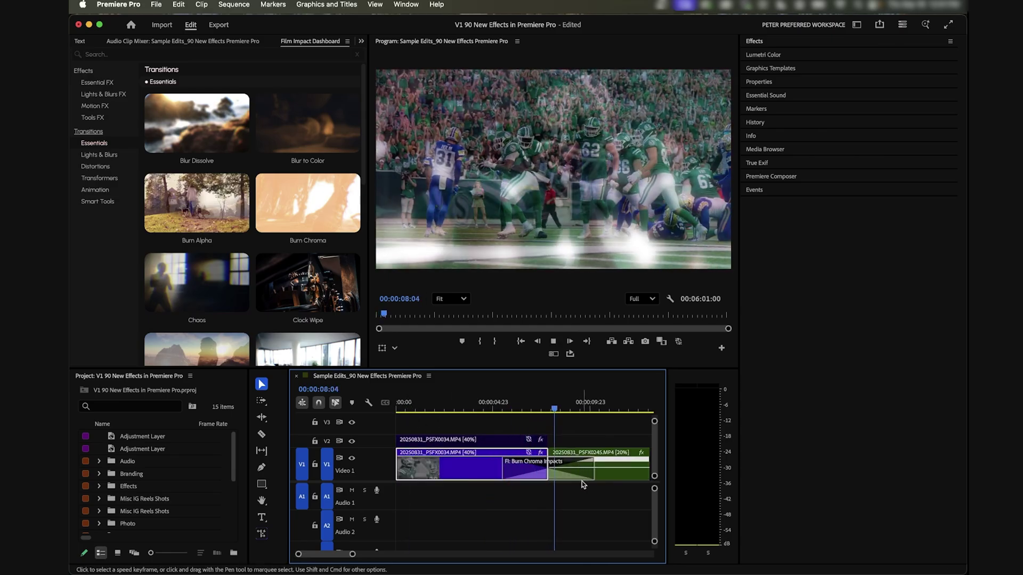
drag(592, 479, 554, 468)
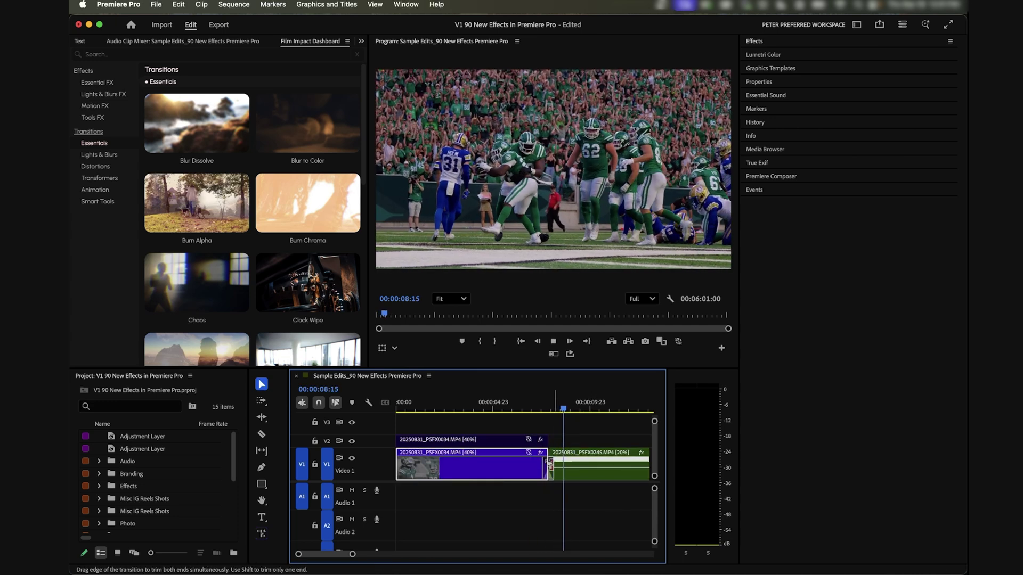
key(space)
click(515, 474)
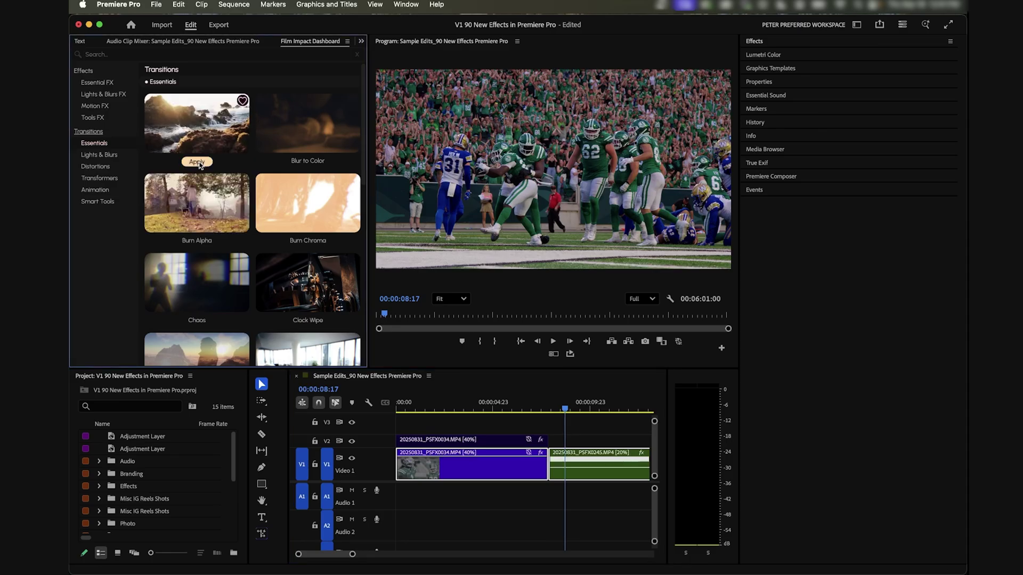
click(197, 162)
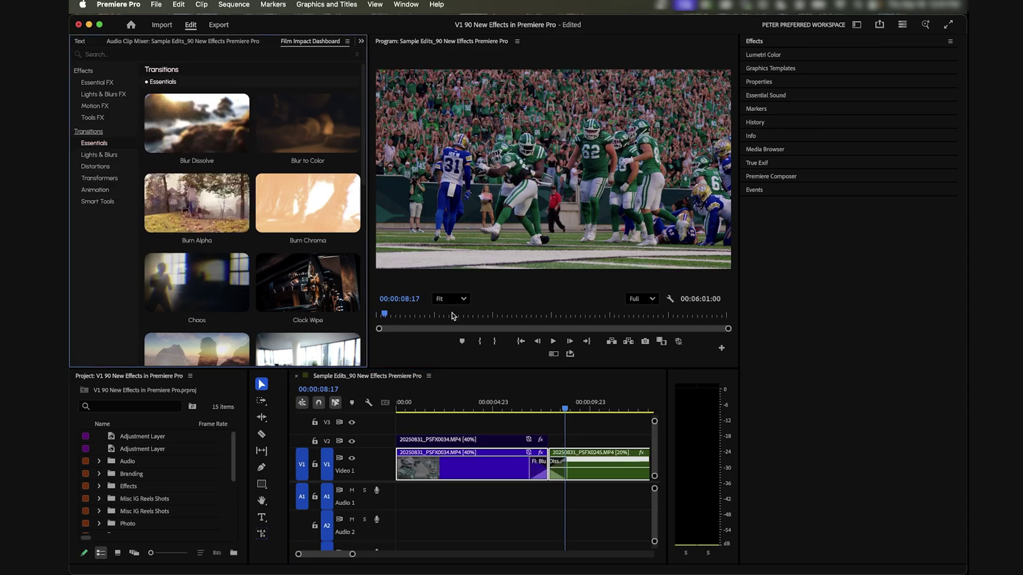
click(516, 407)
key(space)
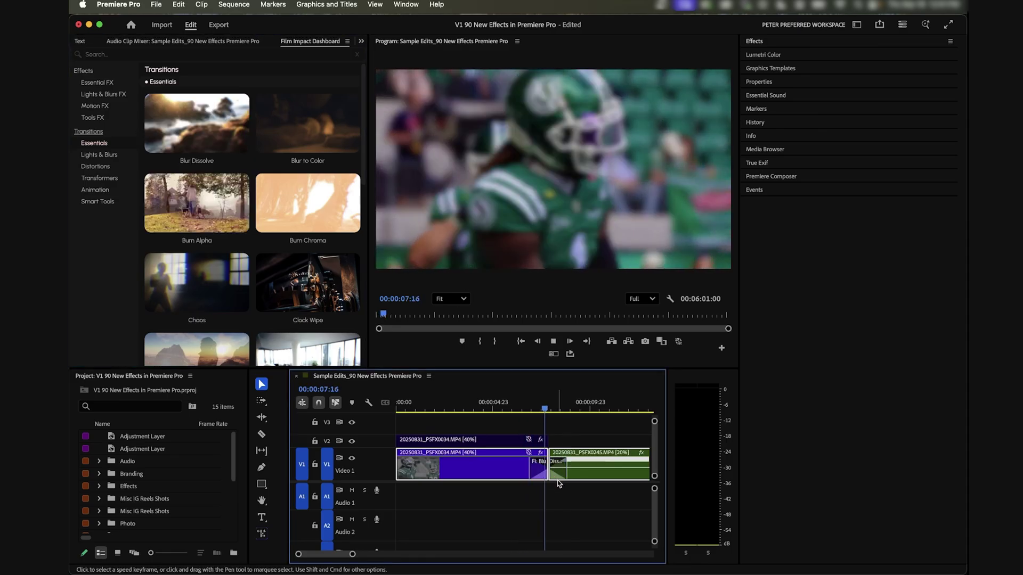
key(super+z)
scroll(266, 300, down, 1)
mouse_move(267, 299)
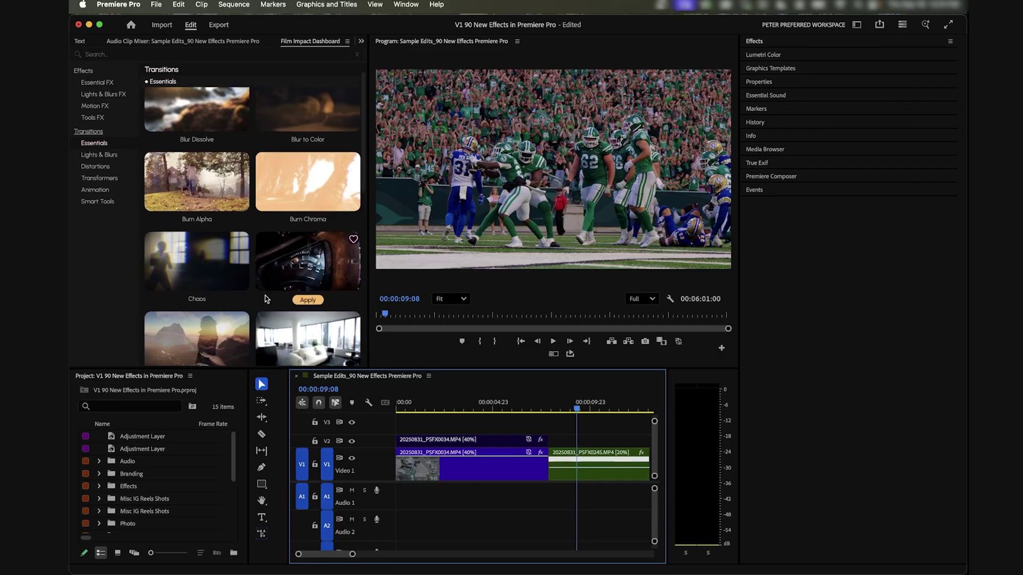
scroll(266, 299, down, 1)
Apply the Film Impact Chaos transition to the purple-to-green football cut and preview it.
click(527, 477)
shift+click(574, 479)
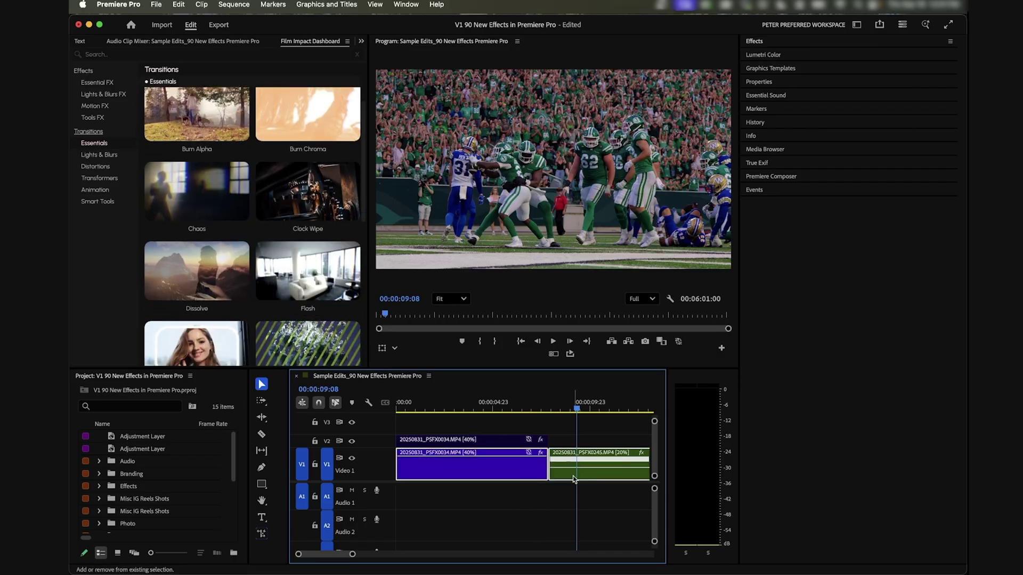
mouse_move(201, 235)
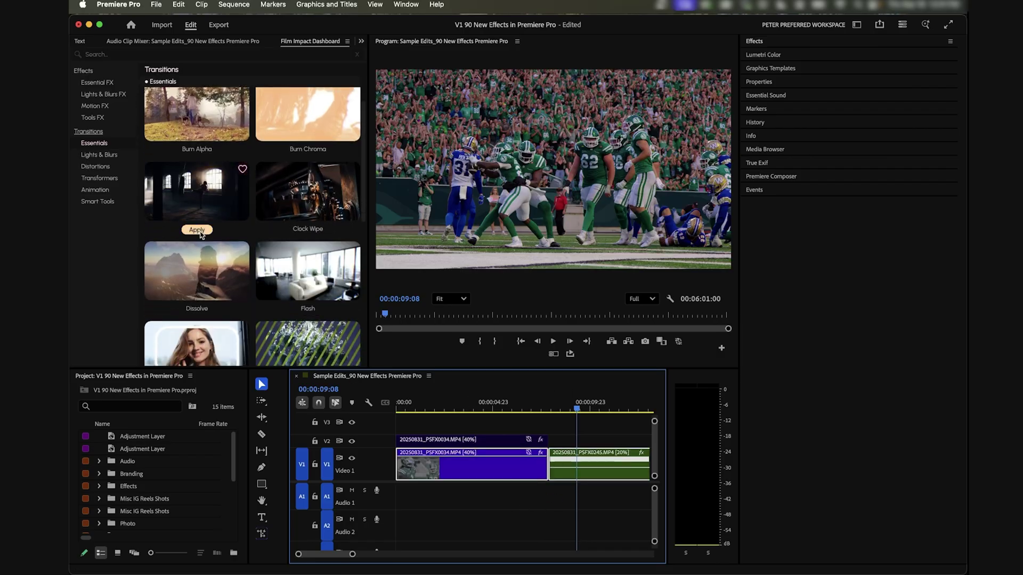
click(197, 230)
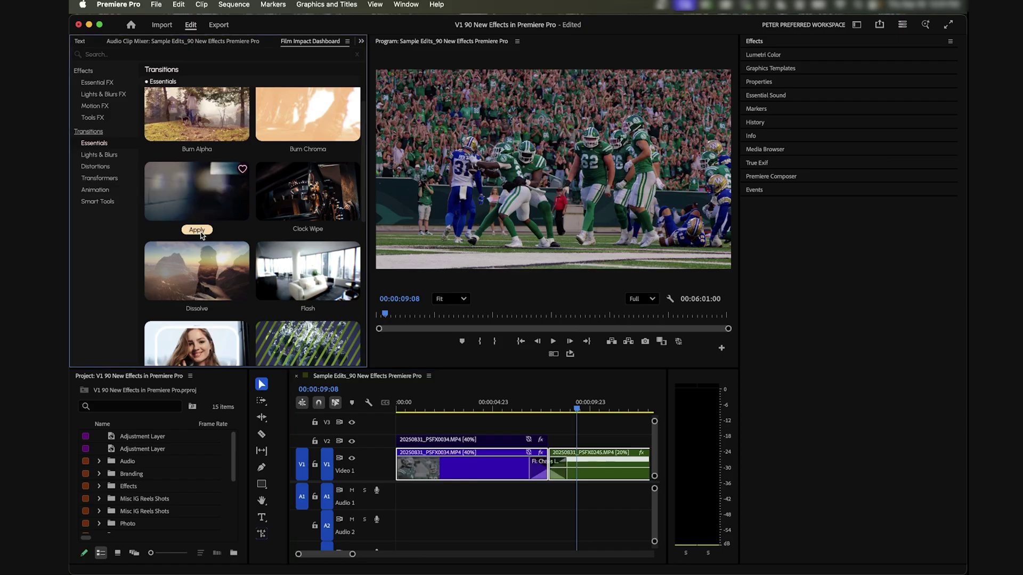
click(521, 410)
key(space)
click(554, 465)
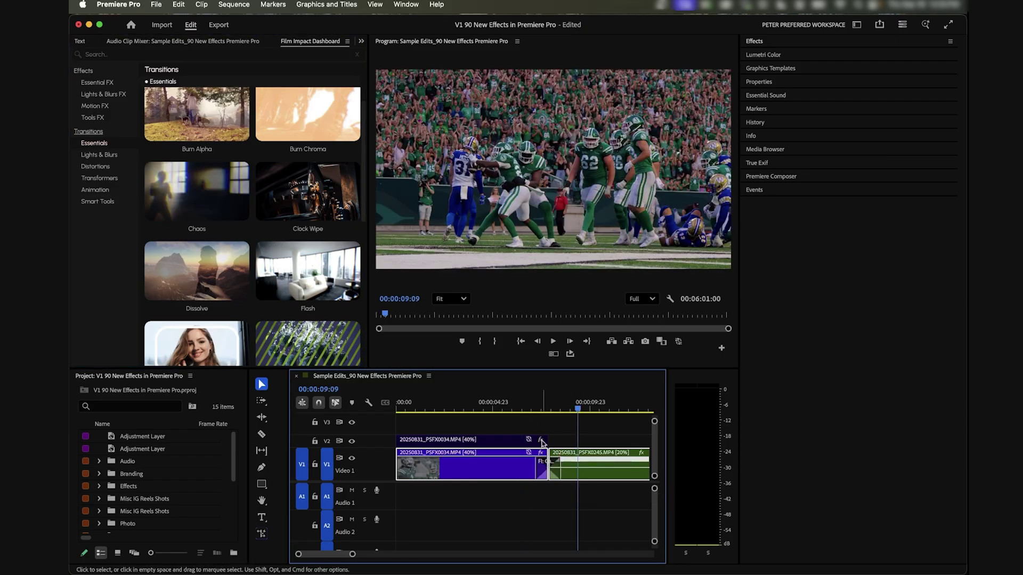
click(542, 412)
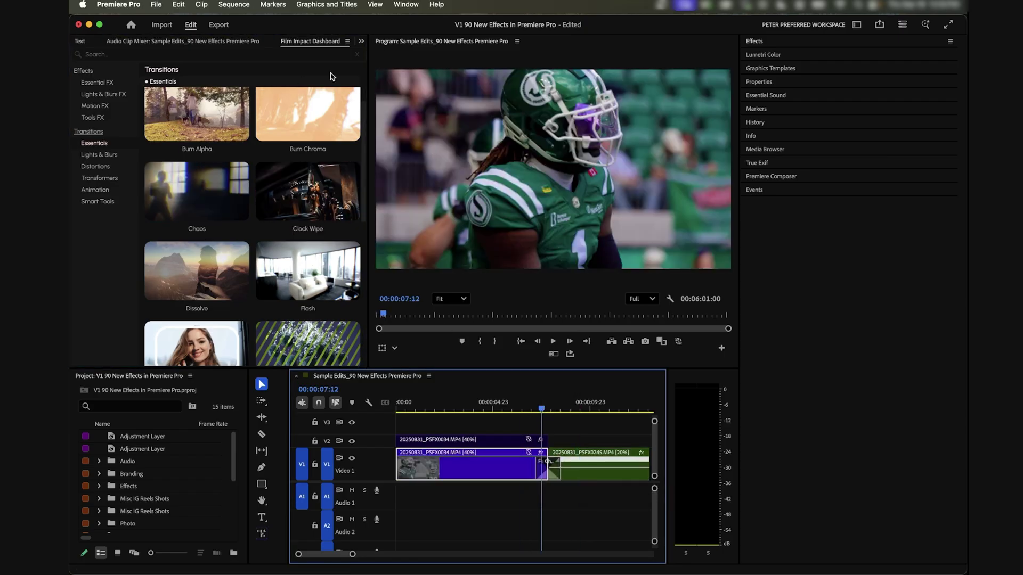
Randomize Chaos with Surprise Me!, raise Chromatic Distortion and Horizontal vs Vertical, then replay it.
click(358, 42)
click(208, 152)
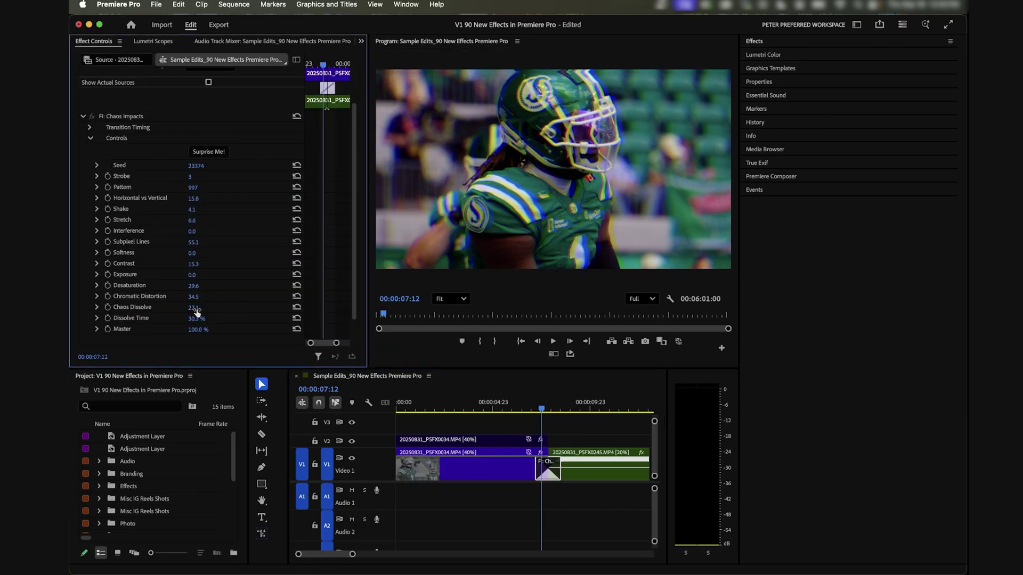
drag(195, 300, 200, 242)
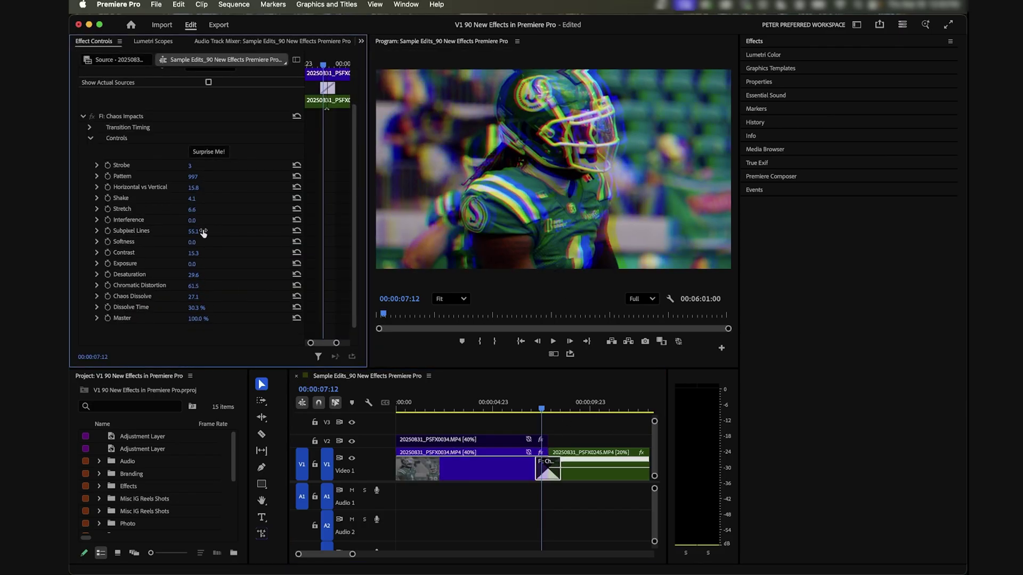
drag(193, 188, 213, 188)
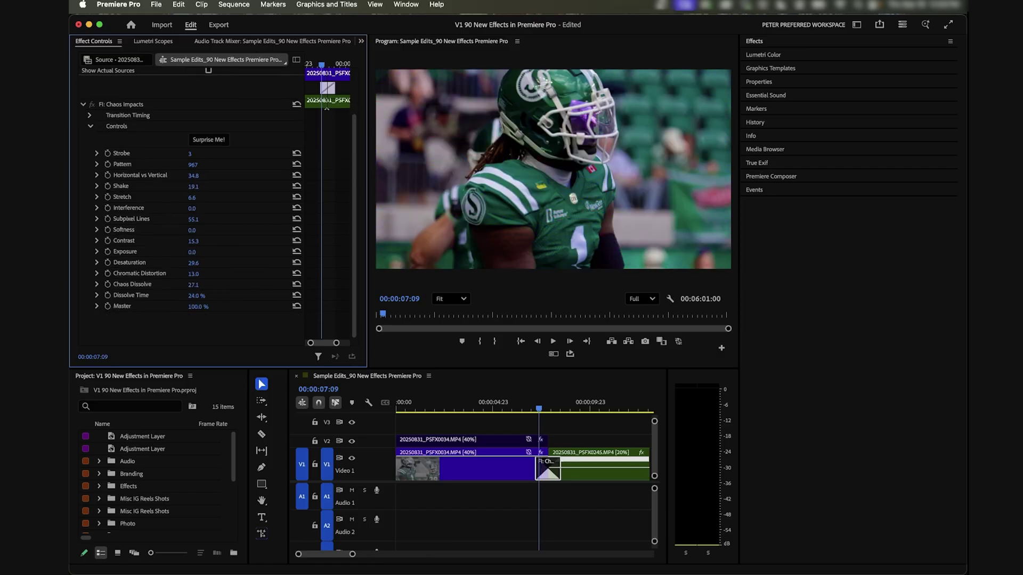
key(space)
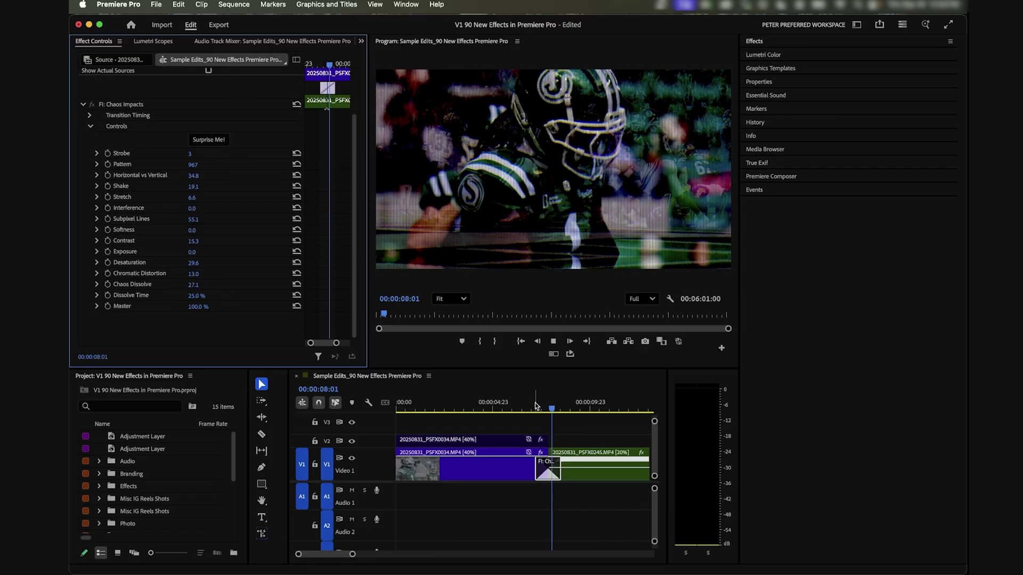
click(547, 405)
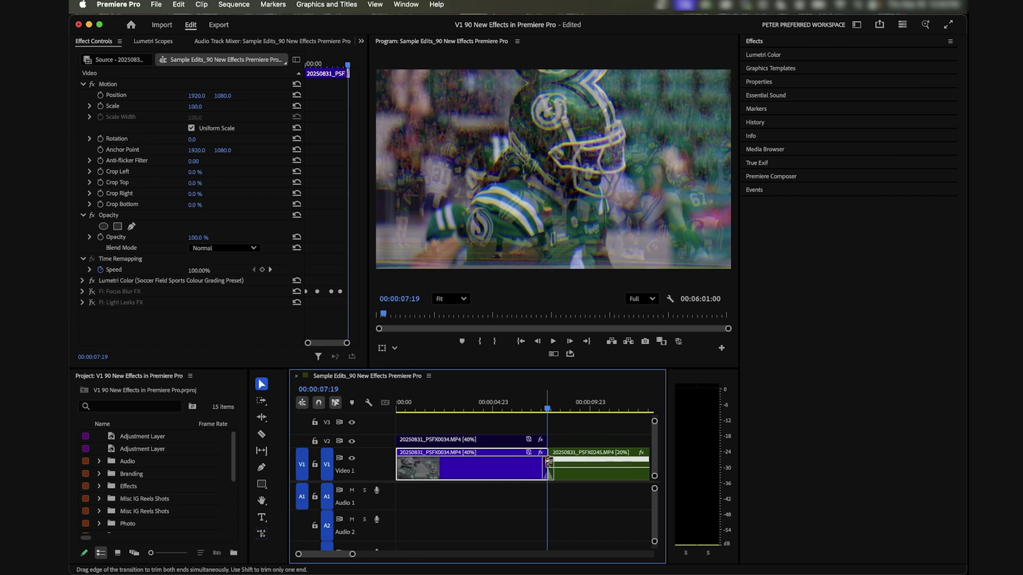
Reroll the Chaos settings, then apply a Push transition to the hockey clips' cut and preview it.
click(202, 195)
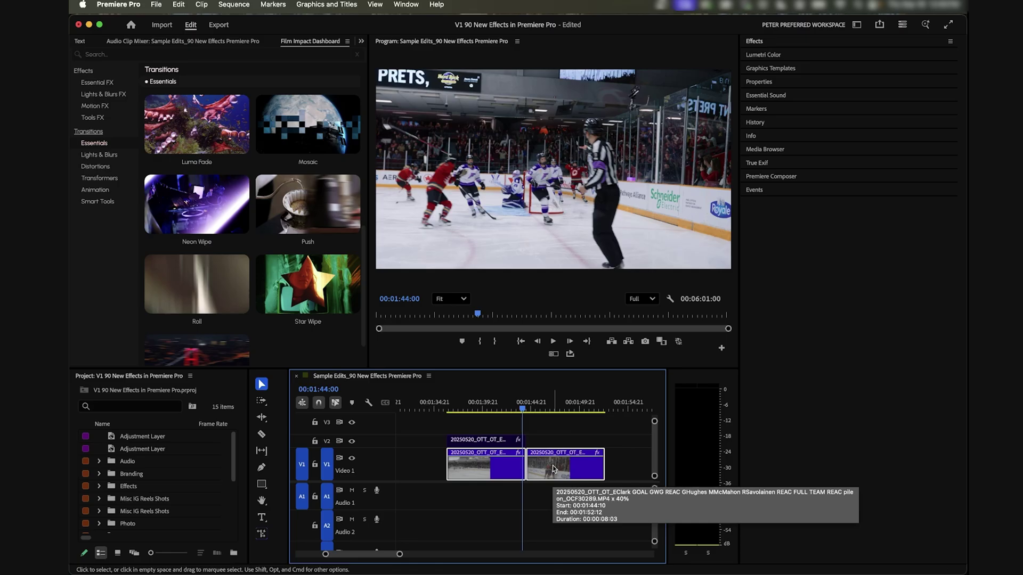
click(308, 206)
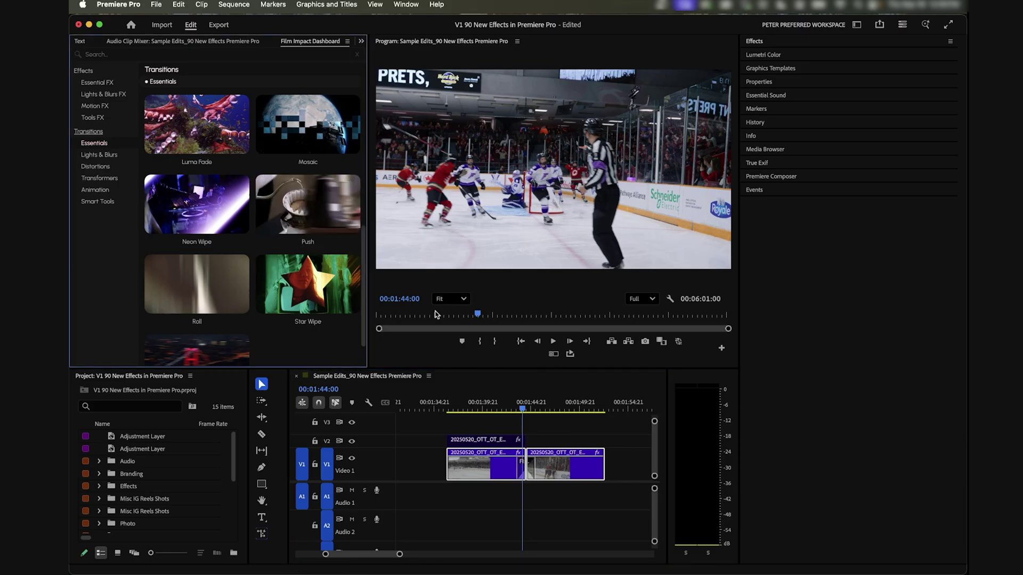
click(507, 408)
key(space)
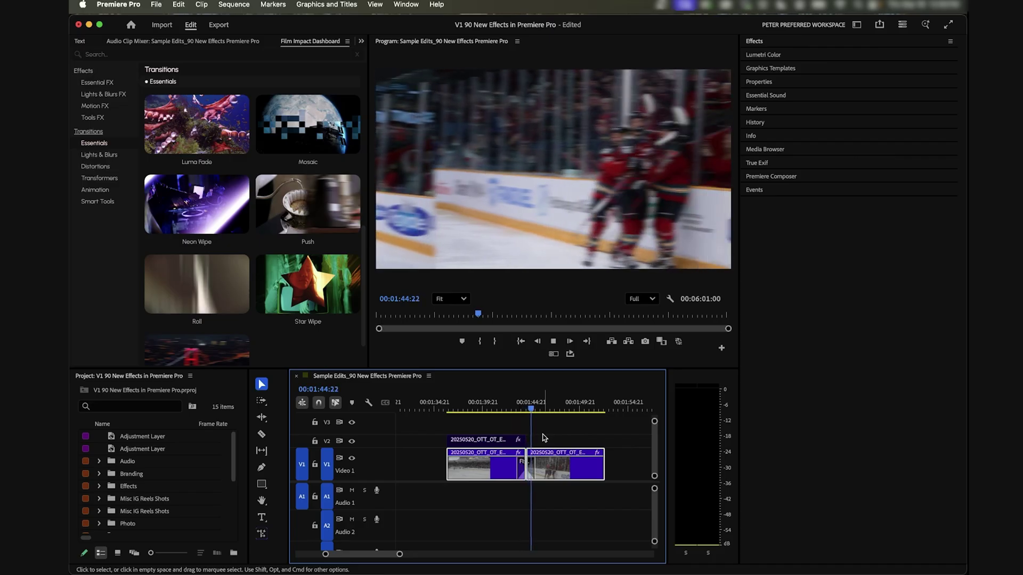
click(527, 470)
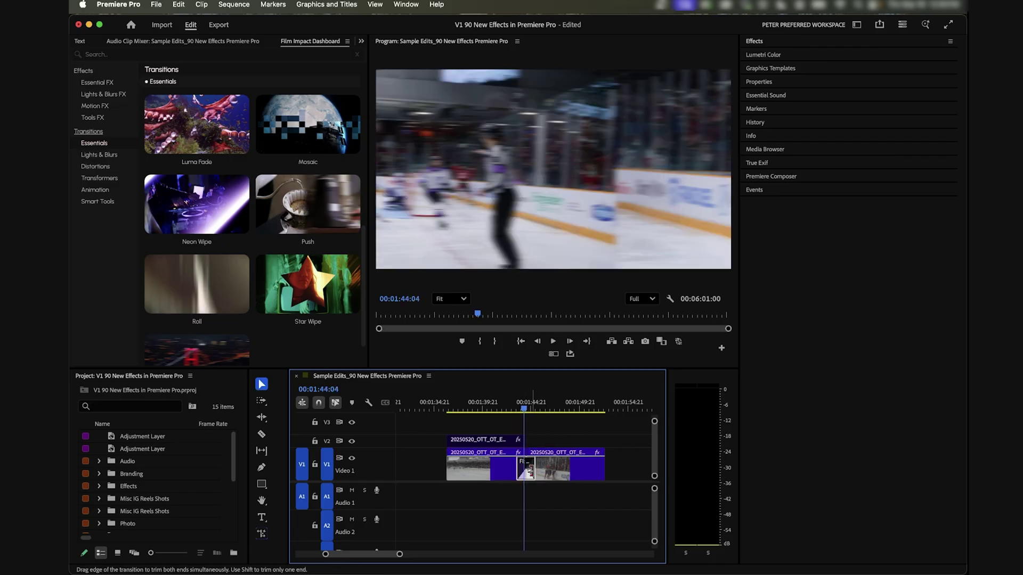
Switch the Push transition's easing curve to Overshoot and preview the result.
double_click(531, 473)
scroll(238, 213, down, 2)
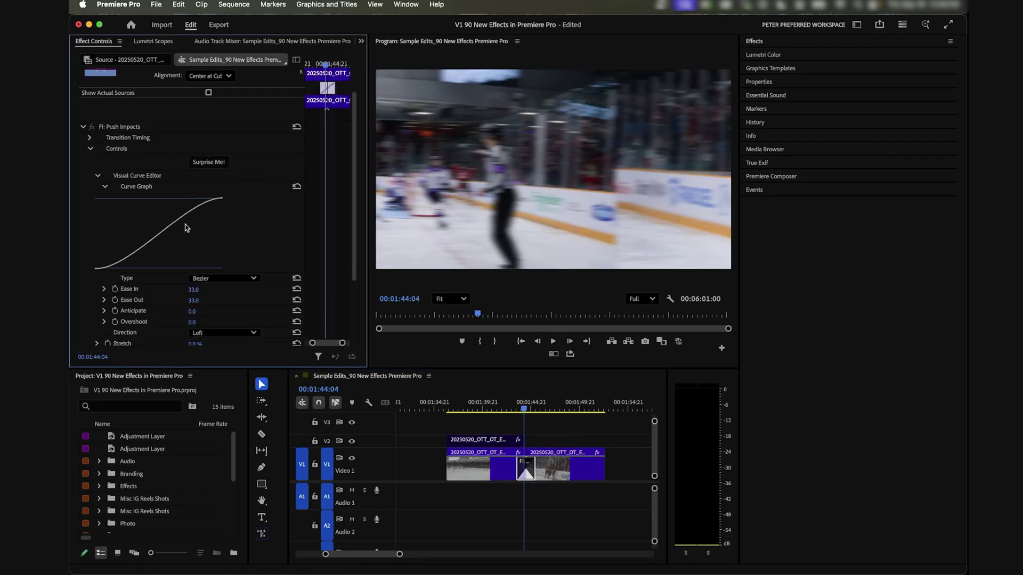
scroll(187, 228, down, 2)
click(220, 247)
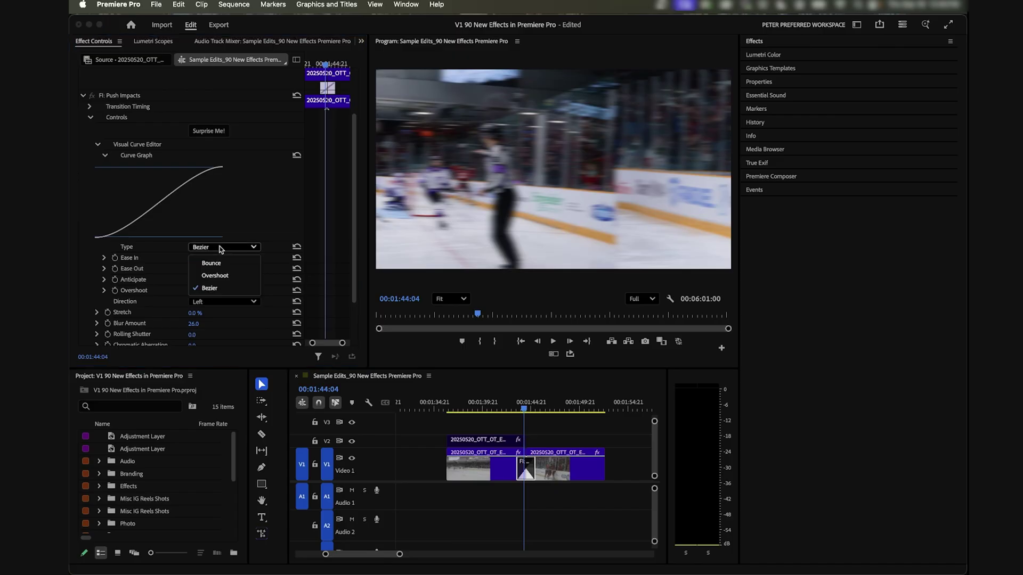
click(224, 276)
click(506, 466)
key(space)
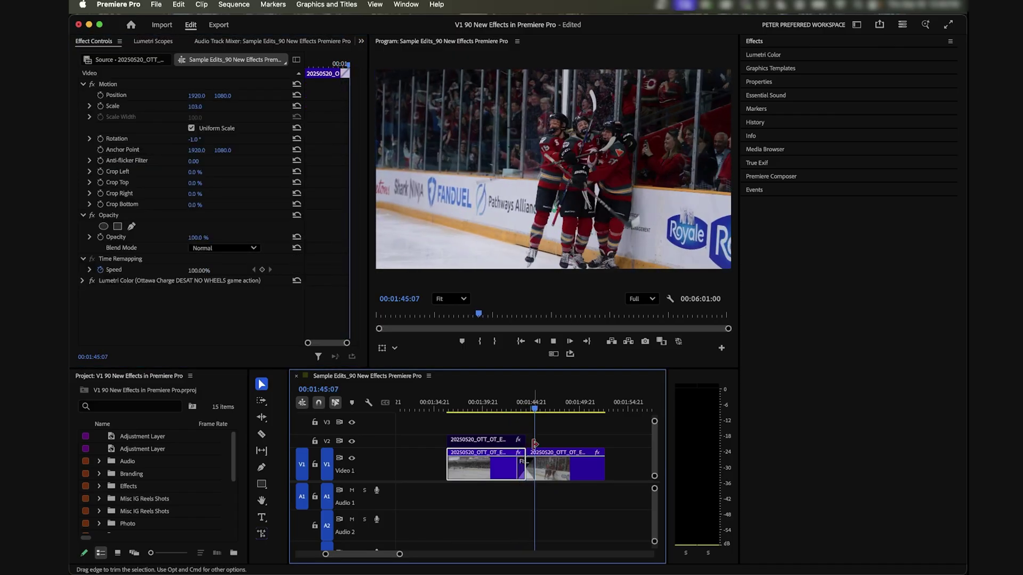
click(525, 468)
Change the Push easing curve to Bounce and play it back.
drag(535, 416, 526, 410)
scroll(240, 278, down, 4)
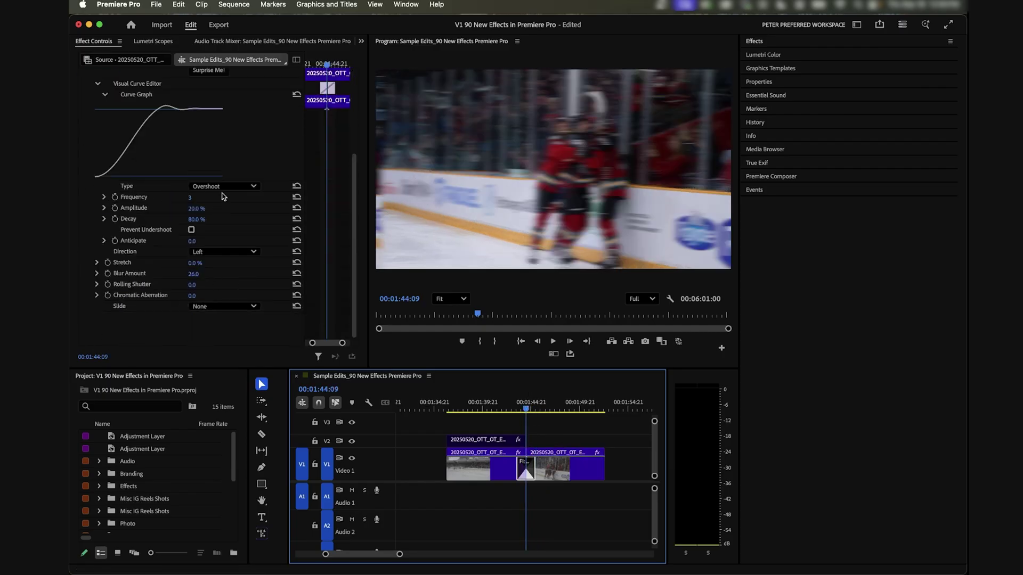
click(224, 198)
click(224, 208)
click(509, 404)
key(space)
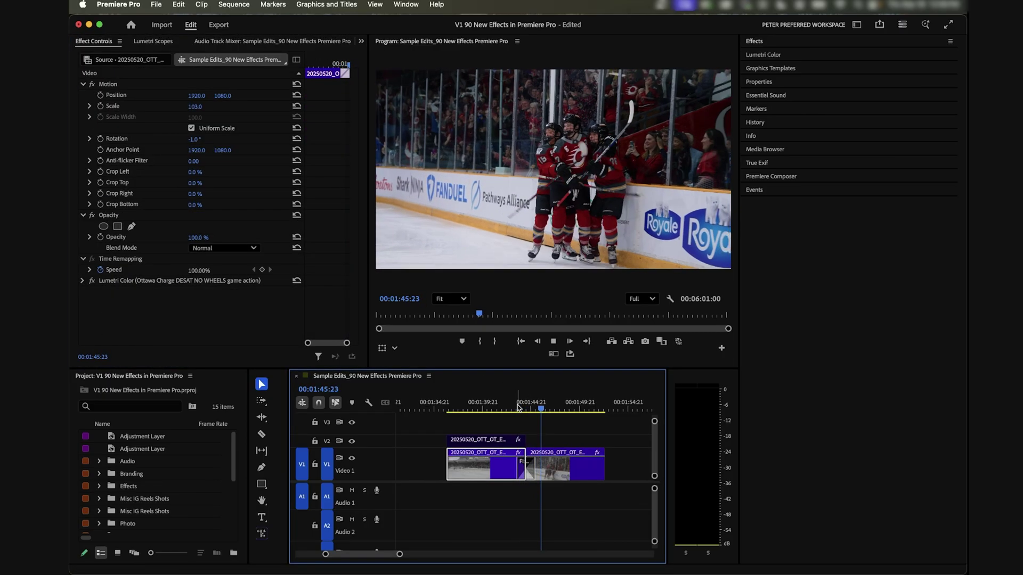
click(521, 407)
Raise the Push transition's Ease In to 65 and set its direction to Down.
click(525, 467)
scroll(255, 274, down, 3)
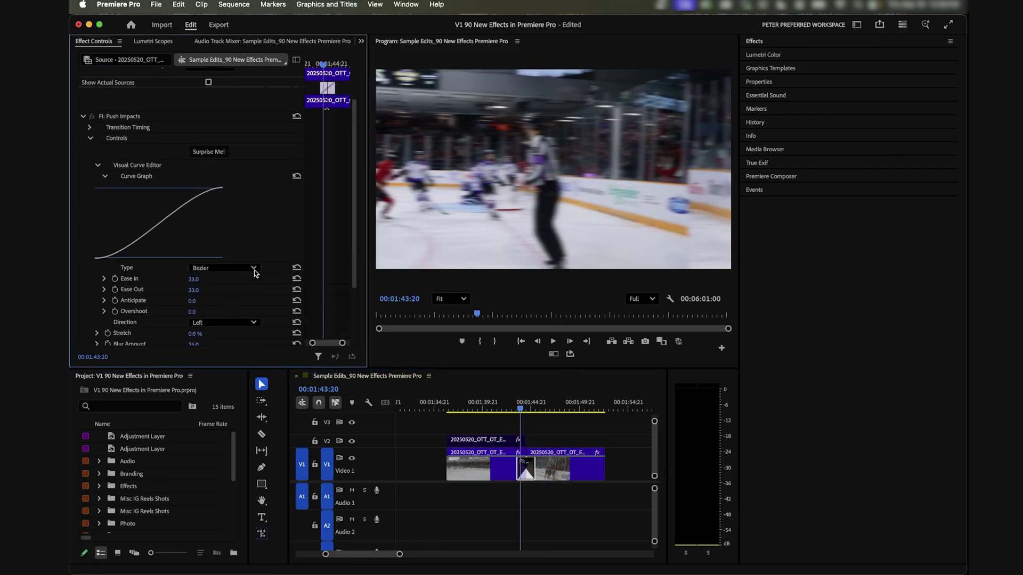
drag(193, 279, 202, 301)
scroll(224, 306, down, 5)
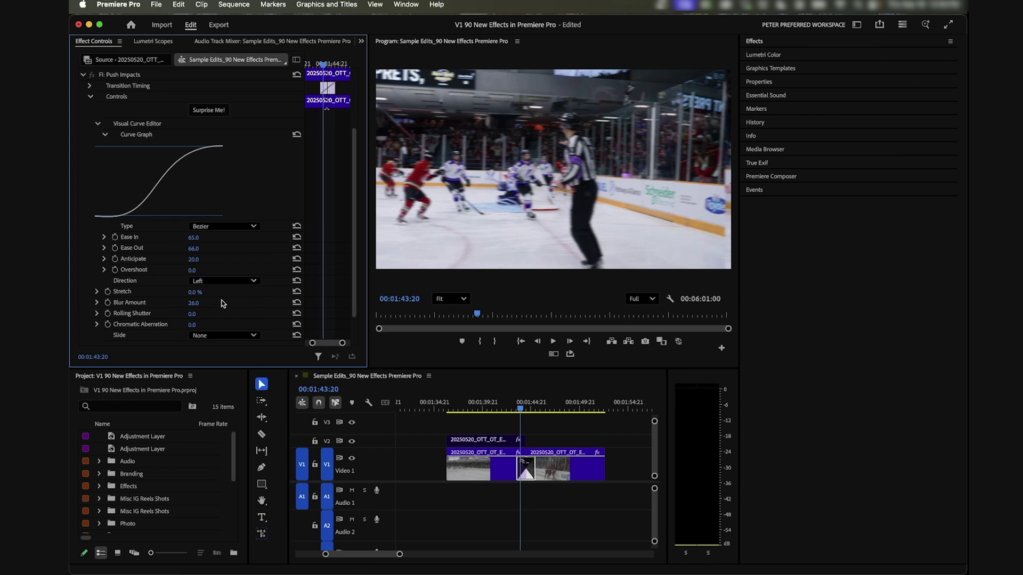
click(222, 261)
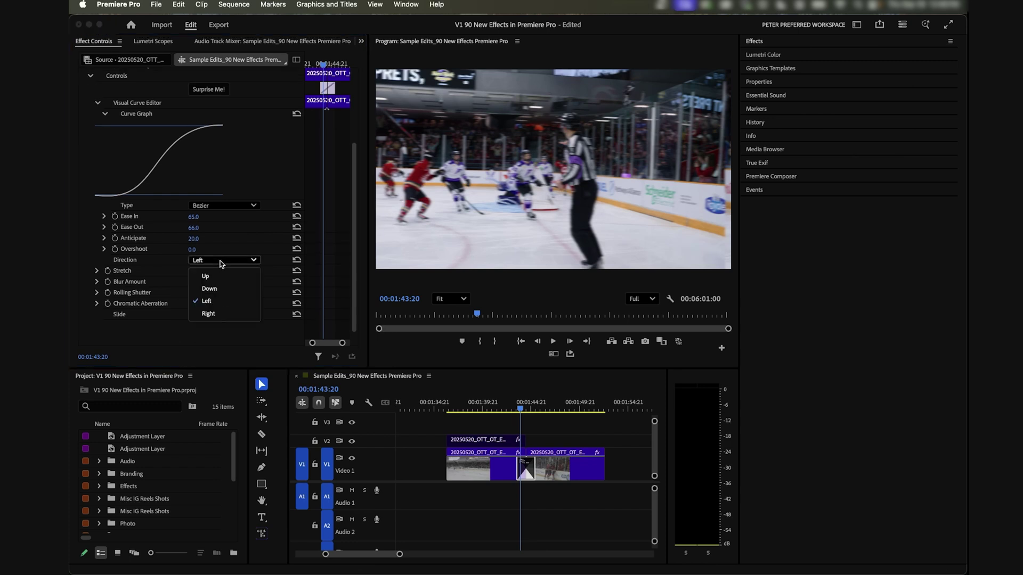
click(209, 289)
Trim the Push transition to 20 frames and play the shortened version.
key(=)
drag(554, 466, 514, 463)
click(507, 430)
key(j)
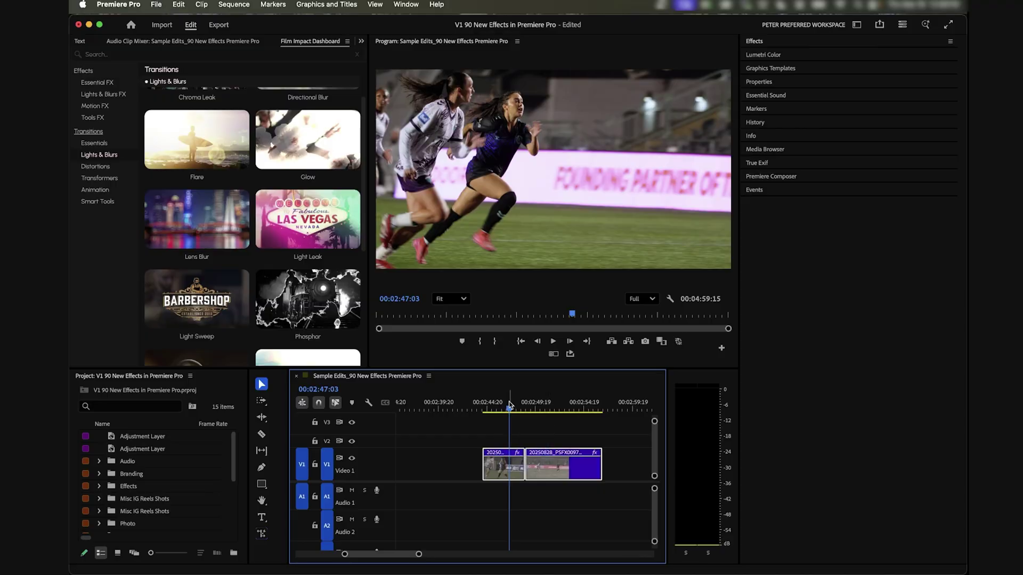
mouse_move(268, 208)
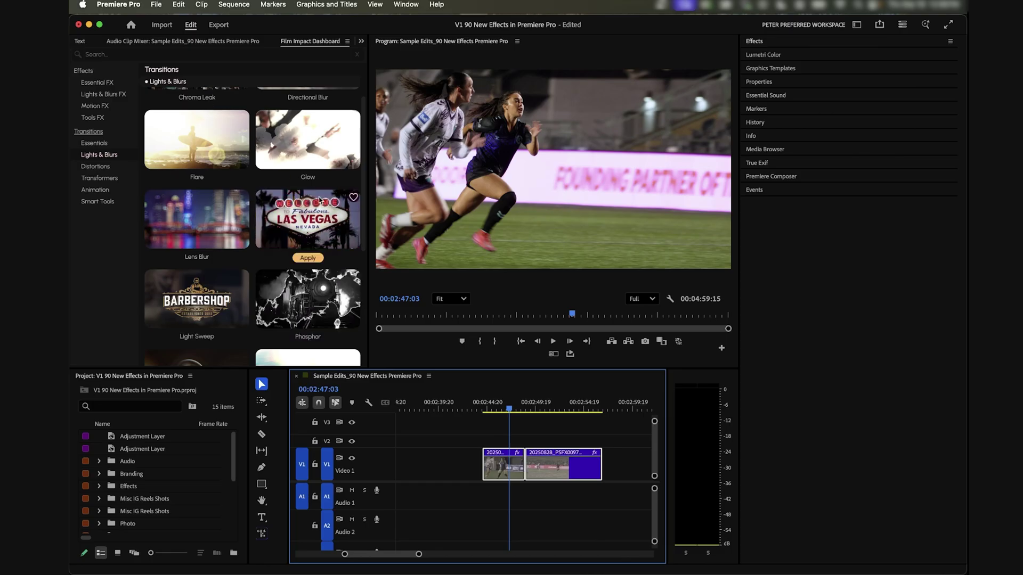
Apply the Light Leak transition to the soccer clips' cut and preview it.
click(308, 258)
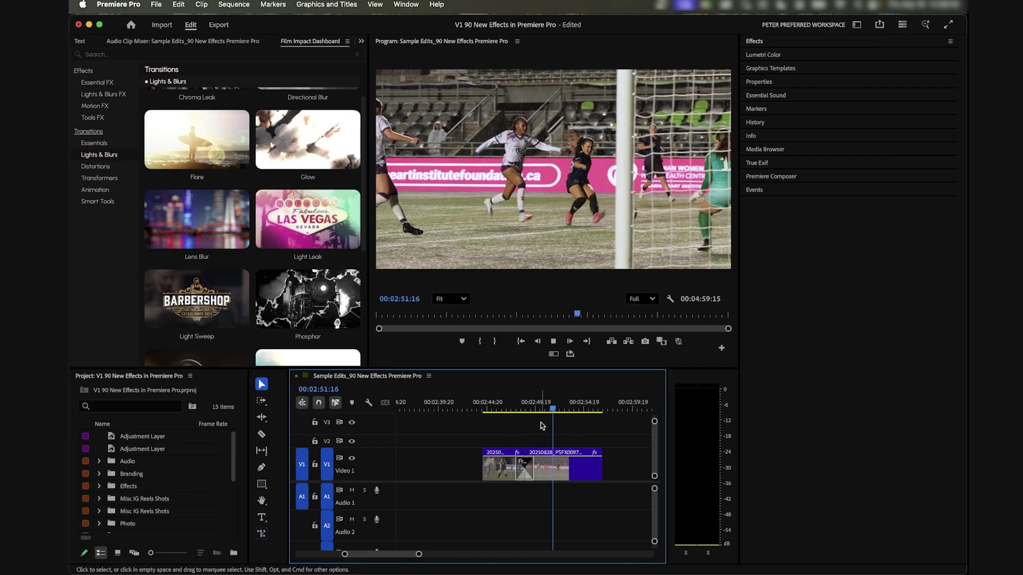
key(space)
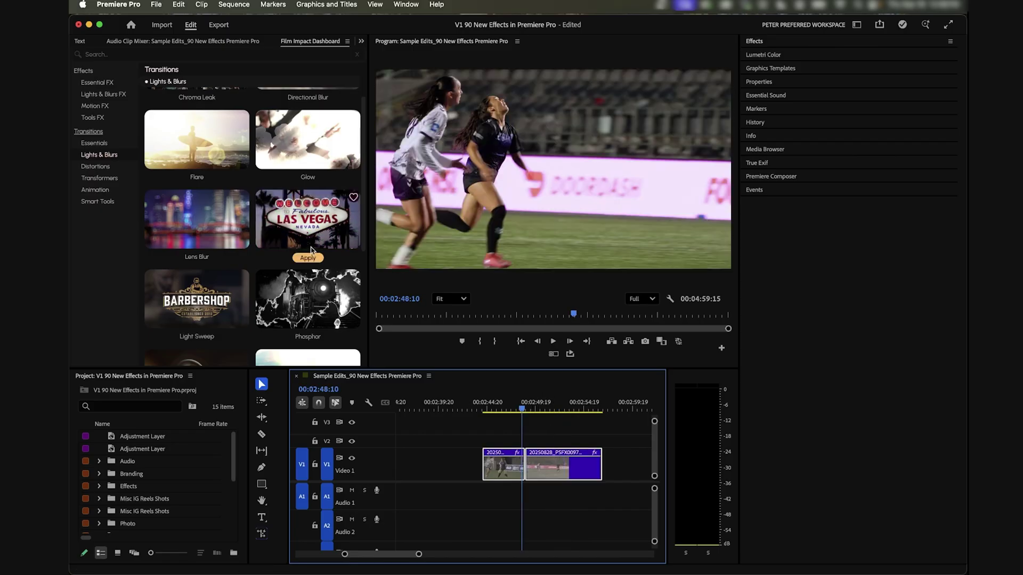
click(558, 429)
key(=)
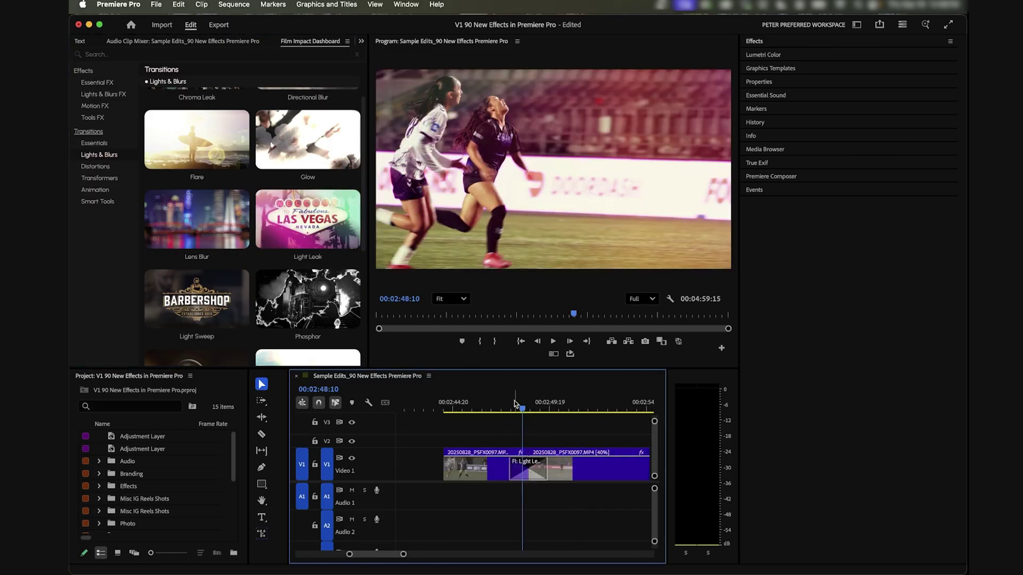
key(shift+space)
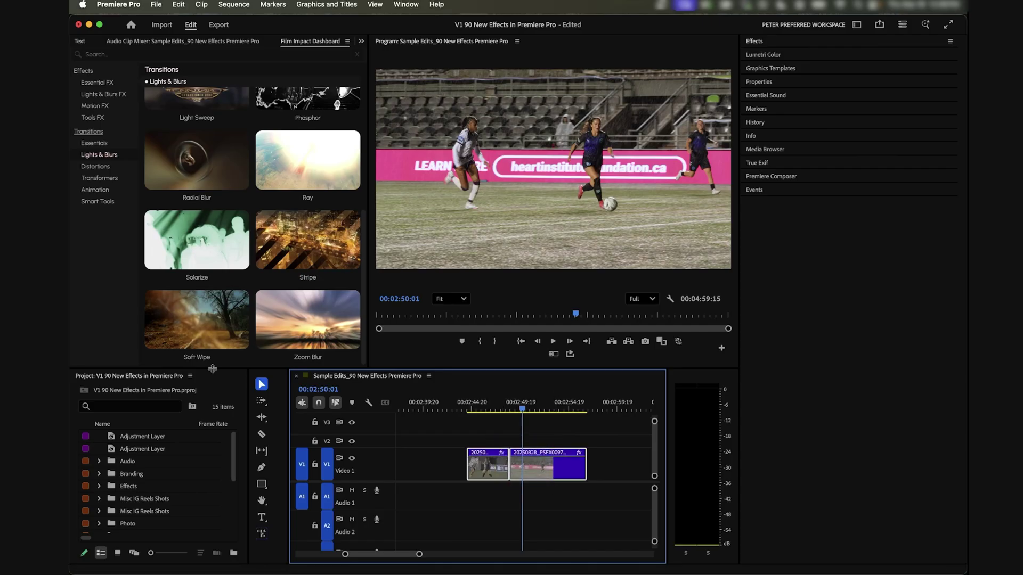
Shorten the Zoom Blur transition by dragging its edge, then play it back.
key(space)
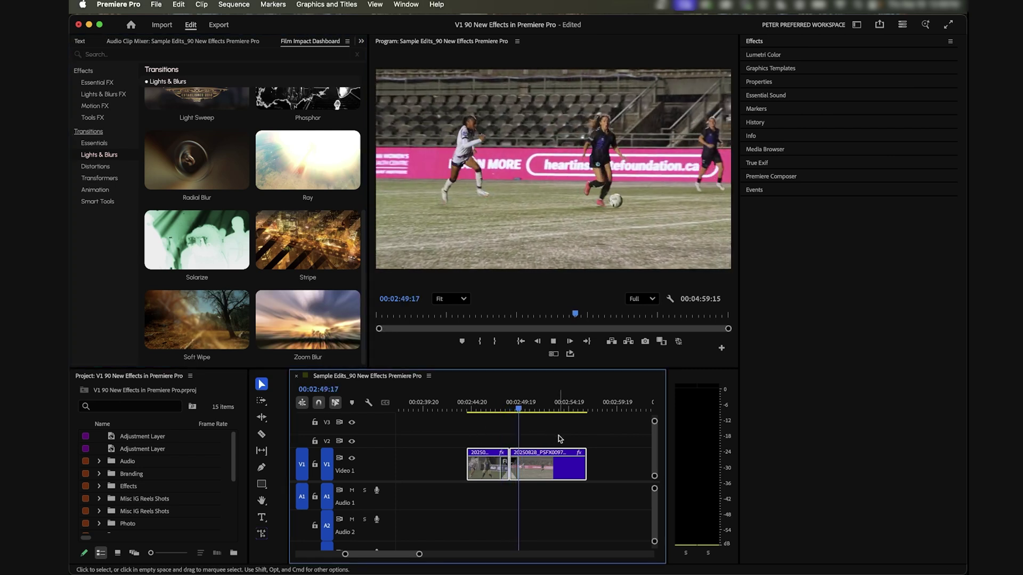
key(space)
key(=)
key(=)
drag(477, 464, 472, 464)
key(space)
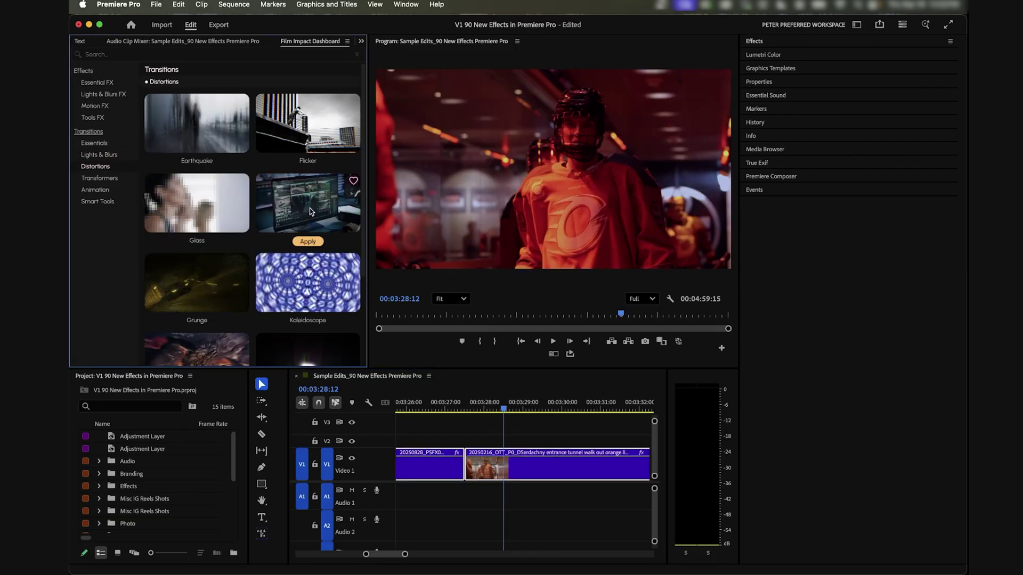
Apply Glitch 2.0 to the cut into the orange hockey tunnel clip and preview it.
click(309, 241)
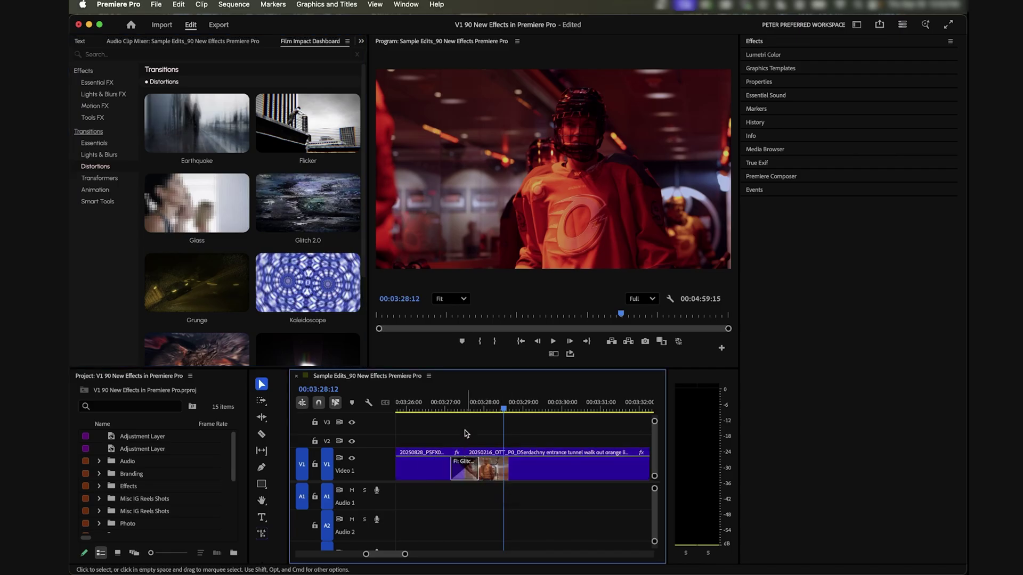
click(424, 409)
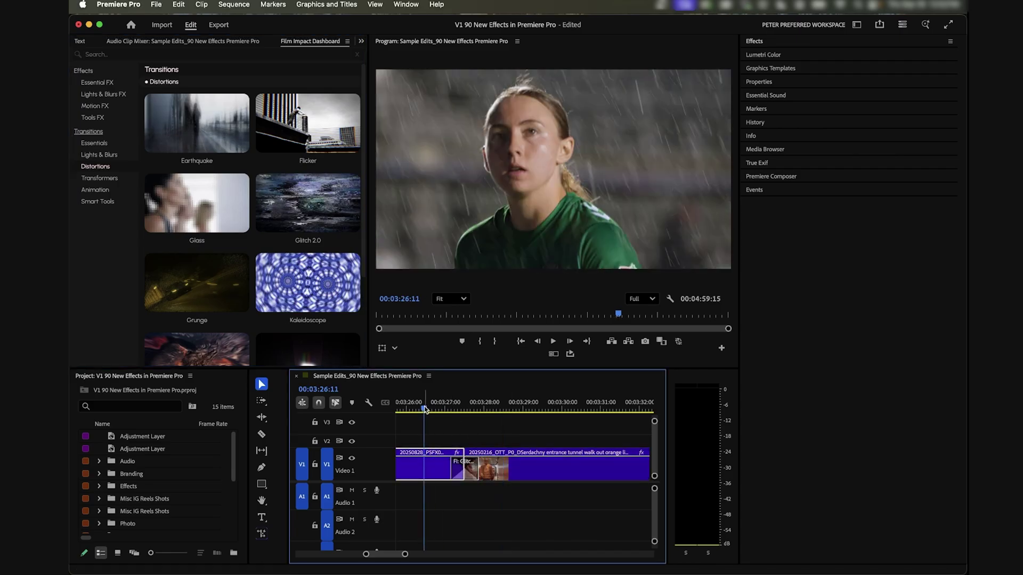
key(space)
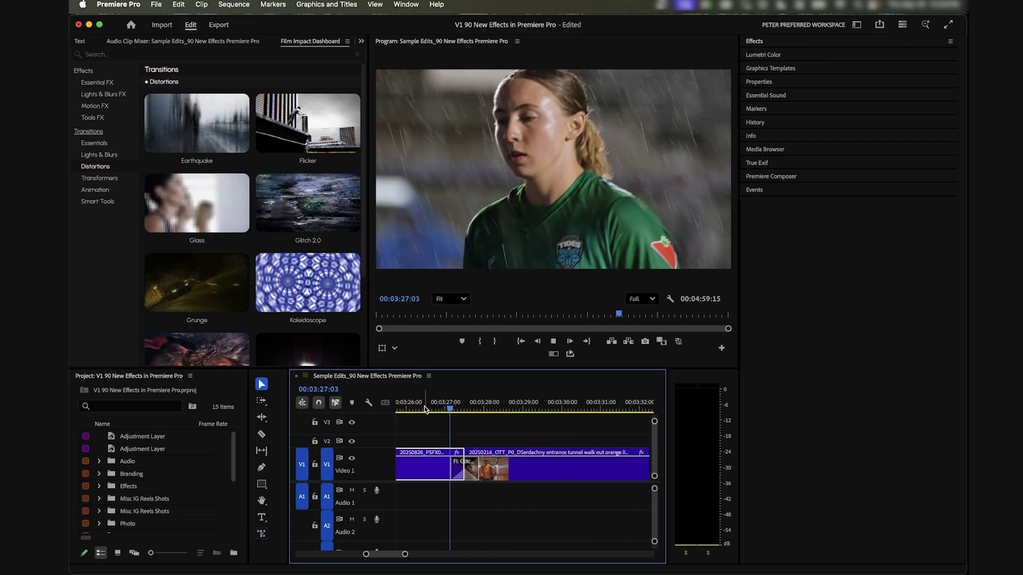
key(space)
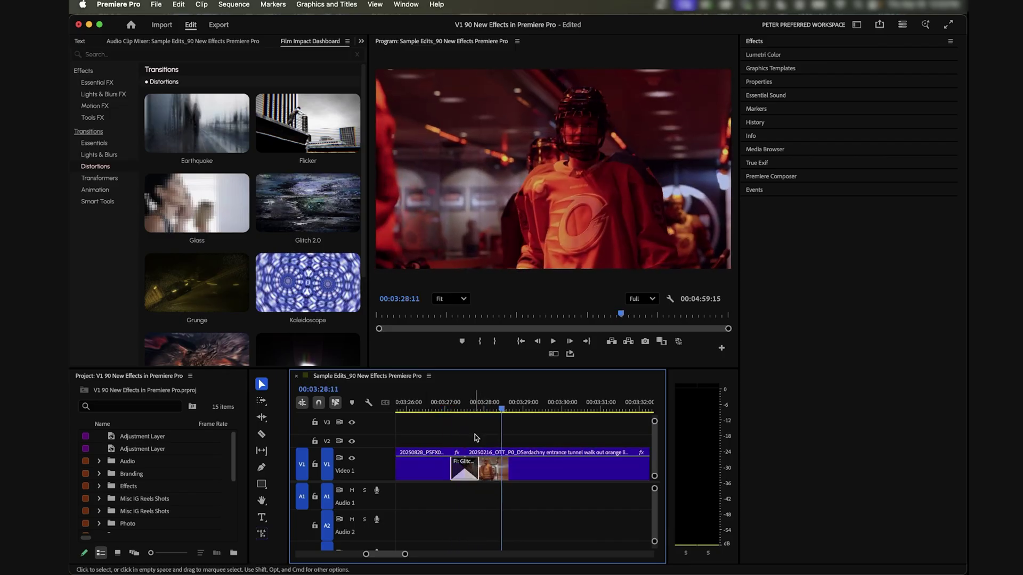
Randomize the Glitch 2.0 settings with Surprise Me! and set its colour to red FC0010.
click(471, 404)
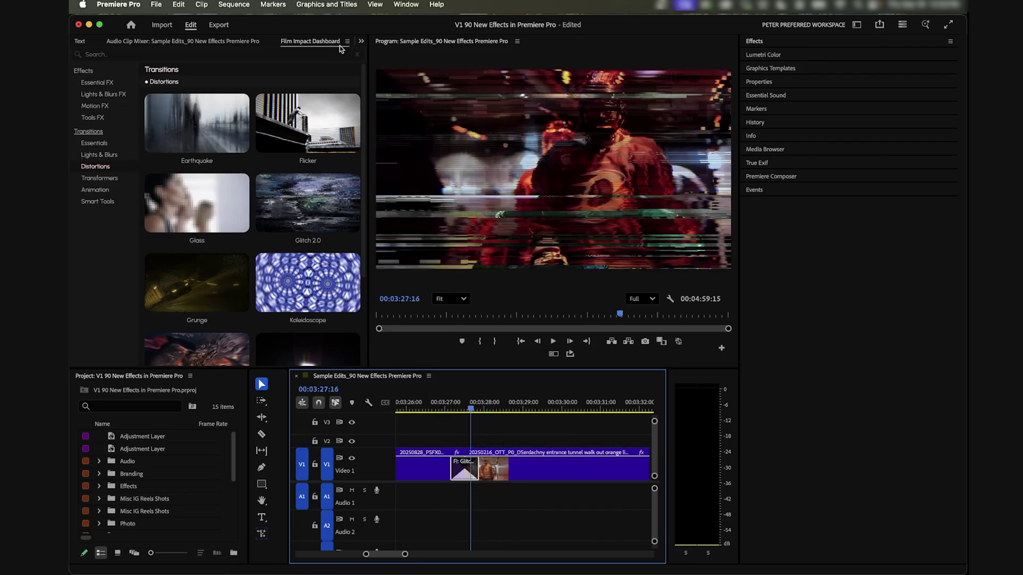
click(361, 41)
click(375, 62)
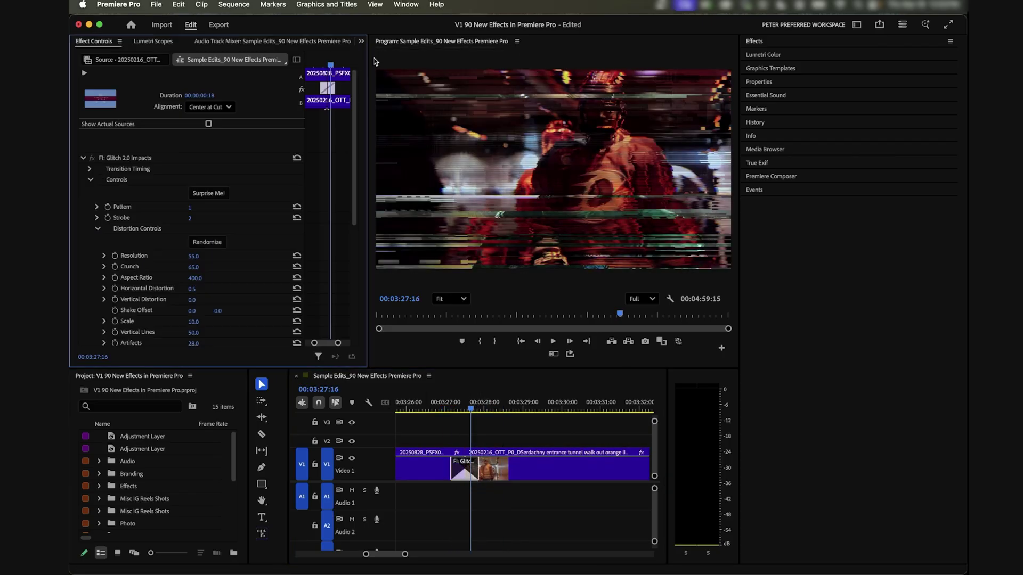
click(223, 195)
click(442, 404)
key(space)
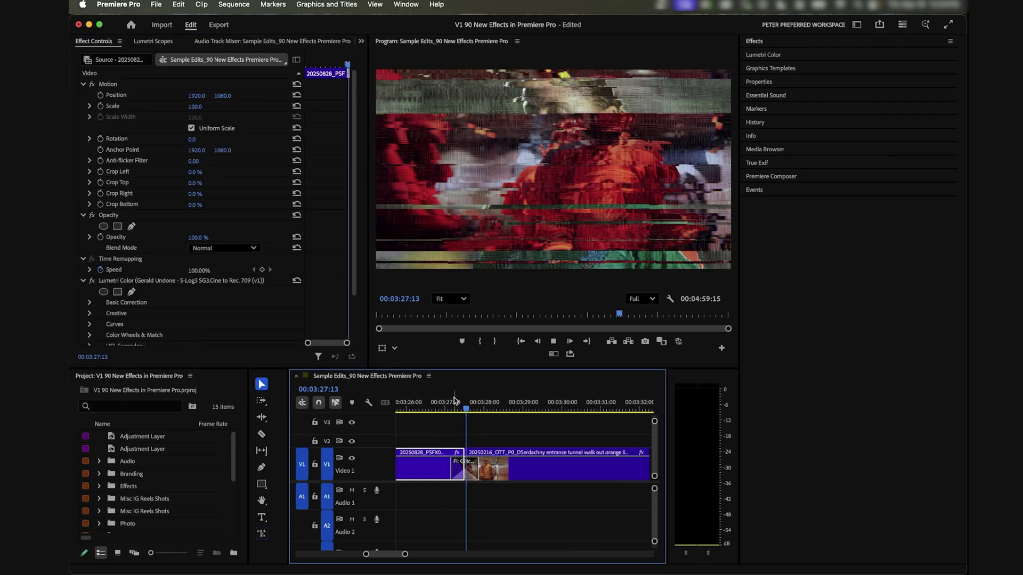
key(space)
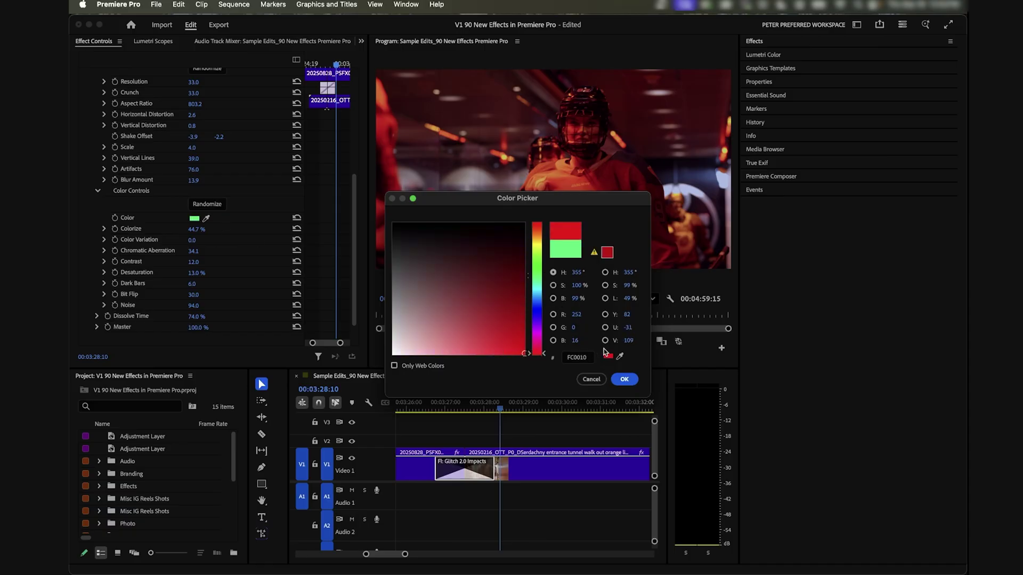
click(625, 379)
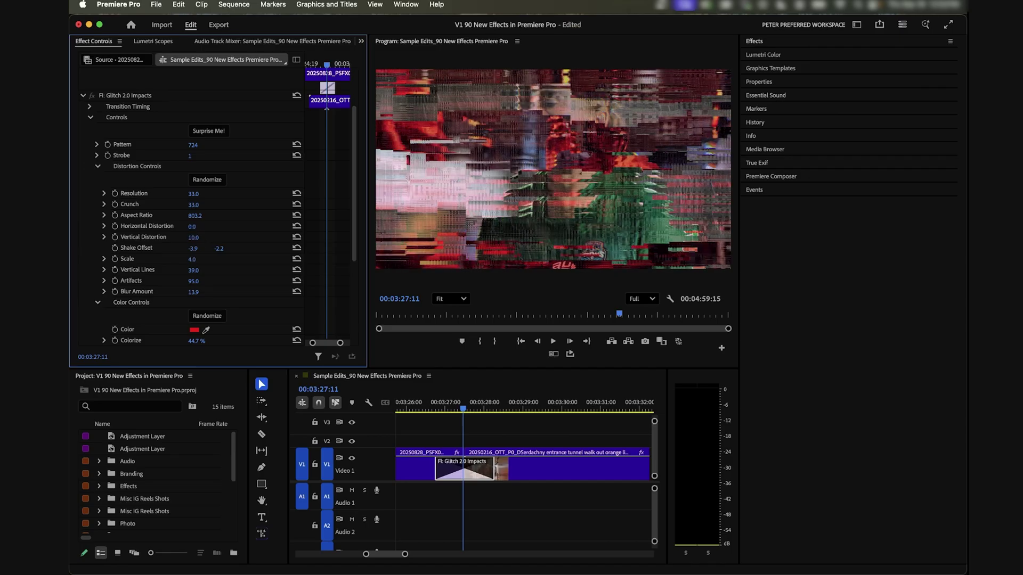
click(501, 408)
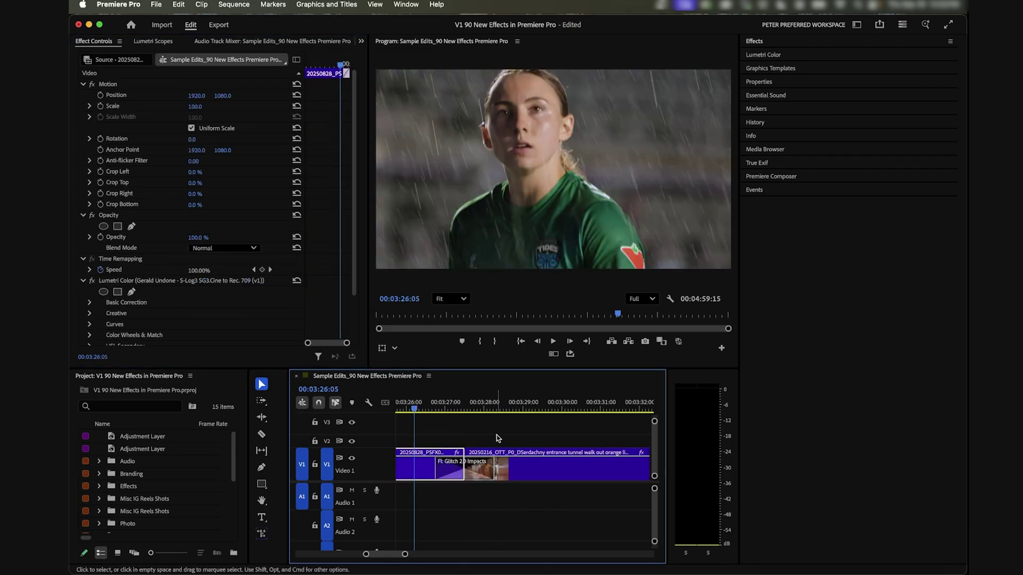